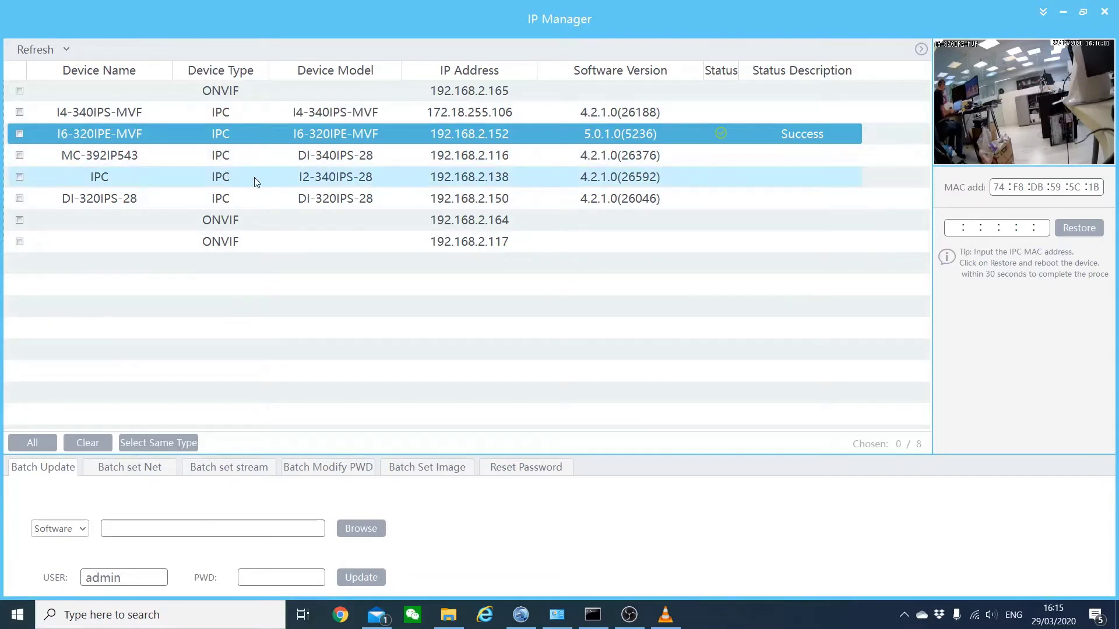
- Query the IPC camera at 192.168.2.138, then MC-392IP543, which reports Success at 192.168.2.116
left_click(332, 182)
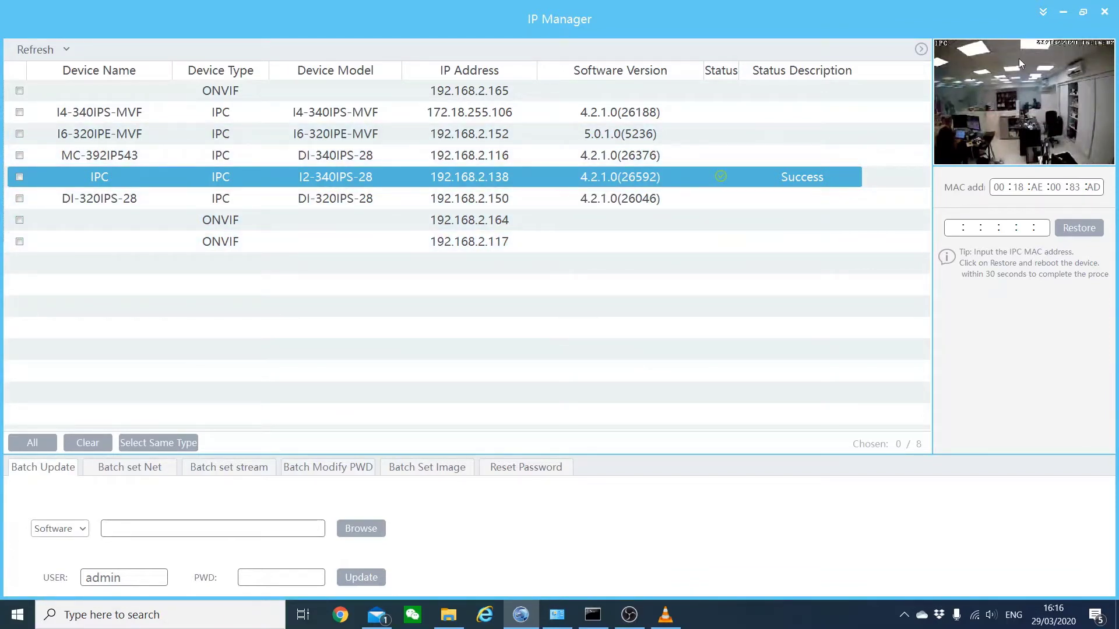
left_click(375, 164)
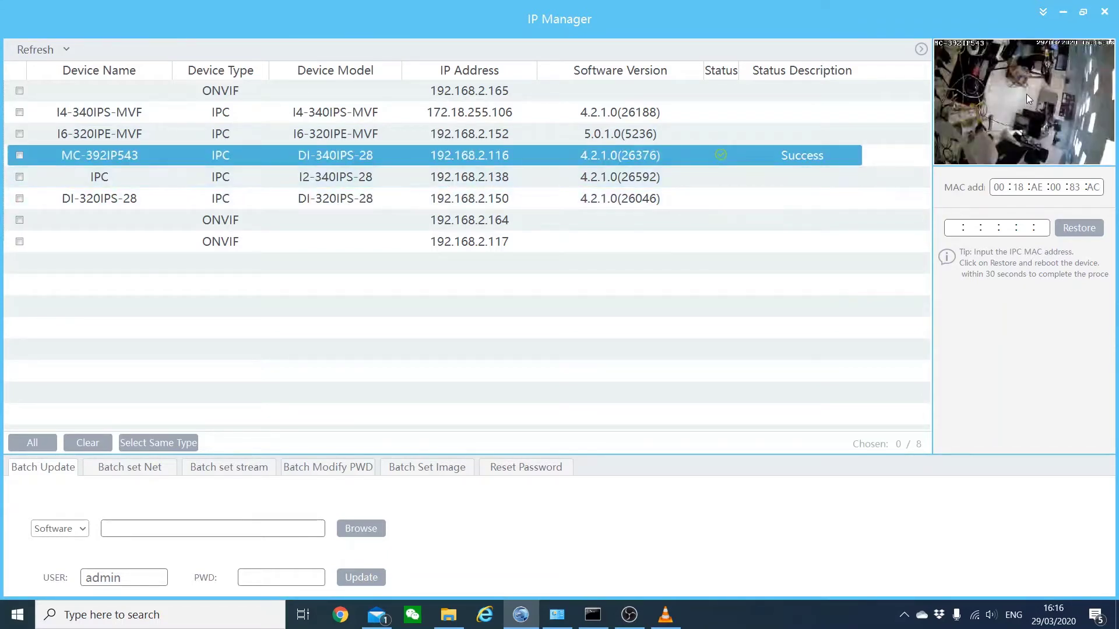
- Open the MC-392IP543 camera's web login page at 192.168.2.116 twice, closing it each time
double_click(345, 153)
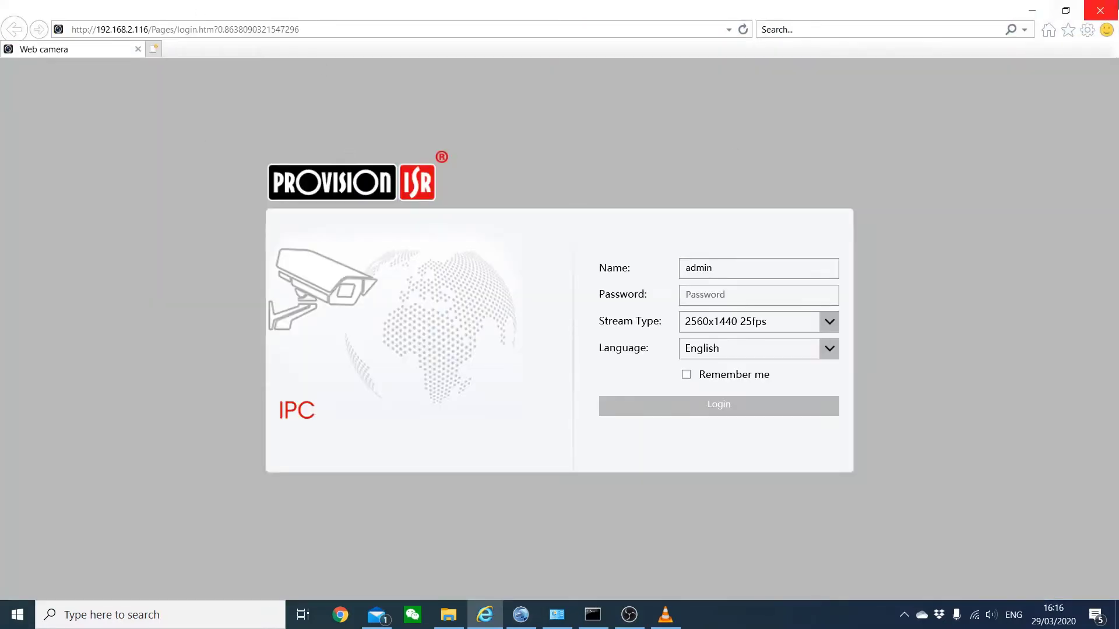
left_click(1100, 11)
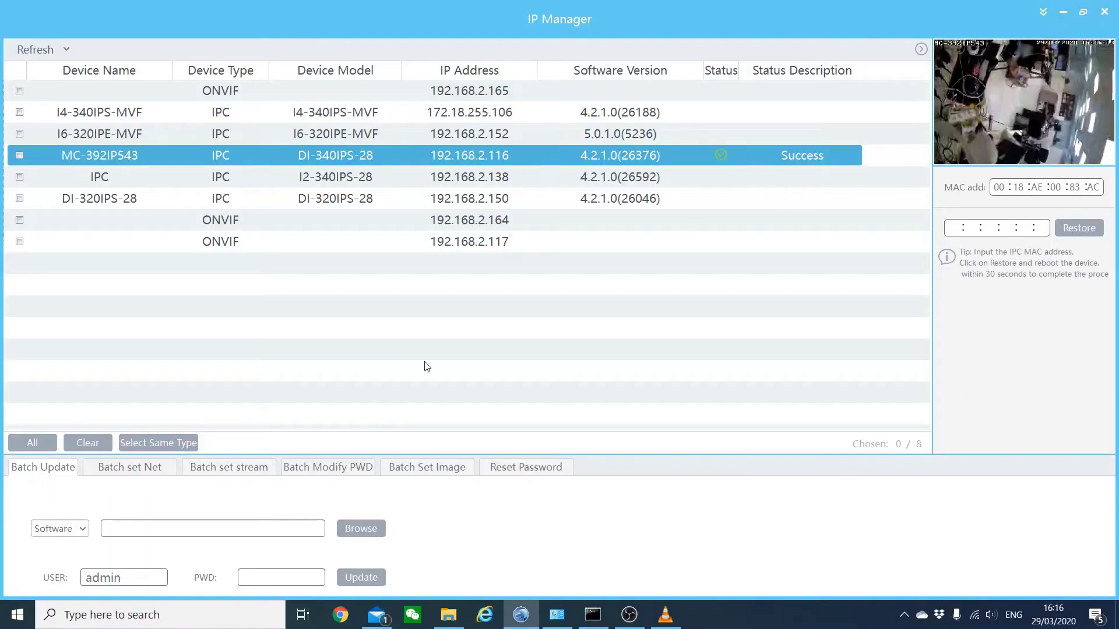
double_click(446, 152)
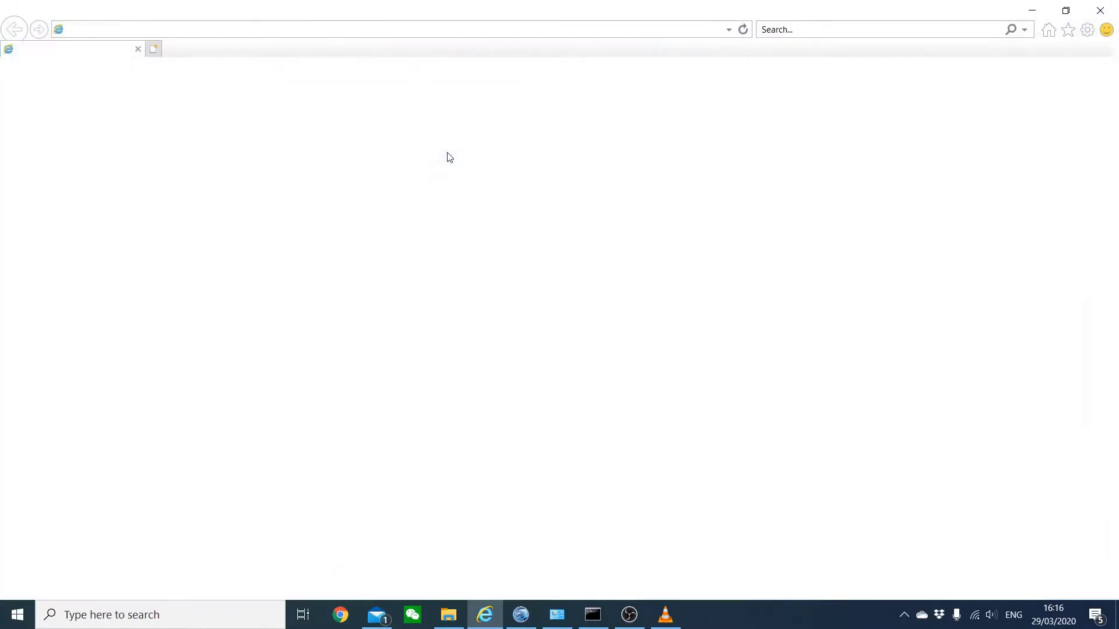
left_click(1100, 7)
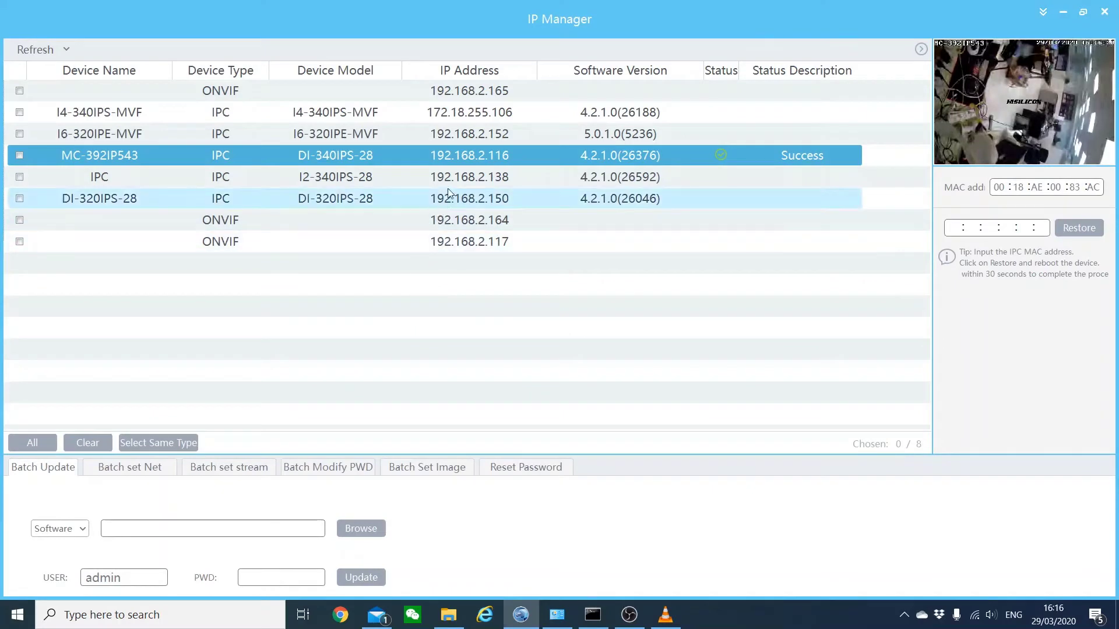
- Check the IPC camera at 192.168.2.138, the ONVIF device at 192.168.2.164, and I4-340IPS-MVF
left_click(434, 177)
left_click(434, 218)
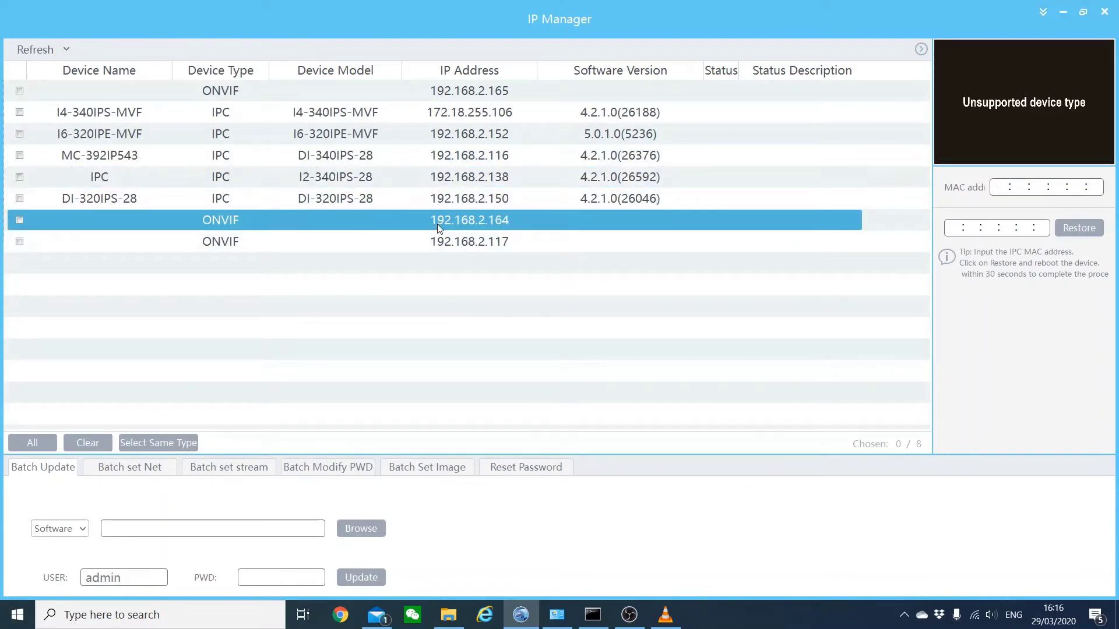
left_click(467, 119)
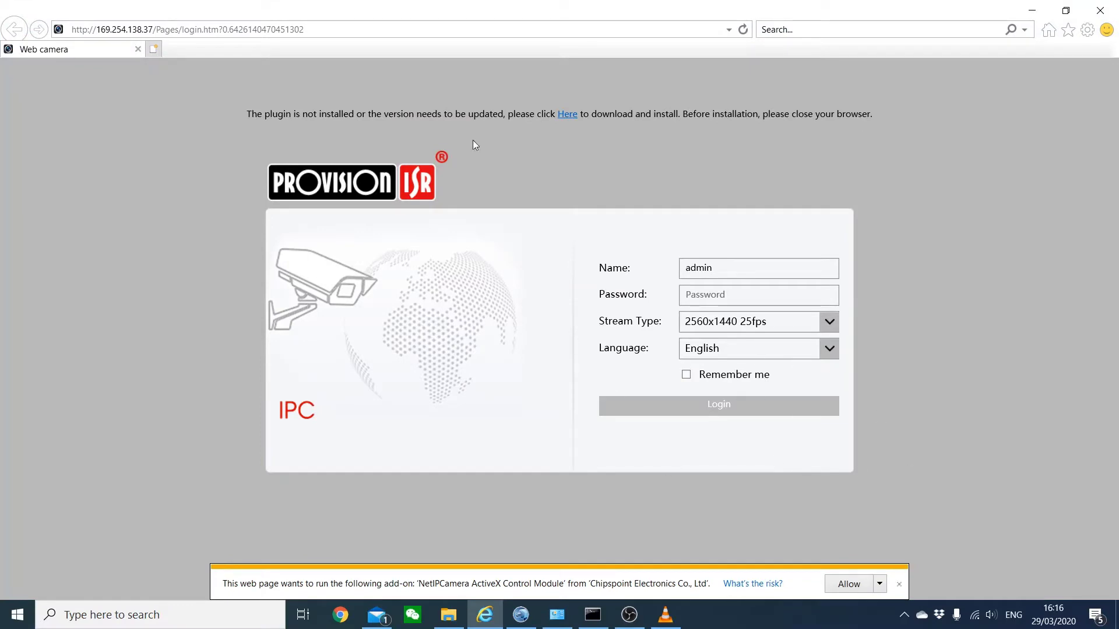
- Highlight the 169.254.138.37 address in the URL, then close Internet Explorer
left_click(117, 29)
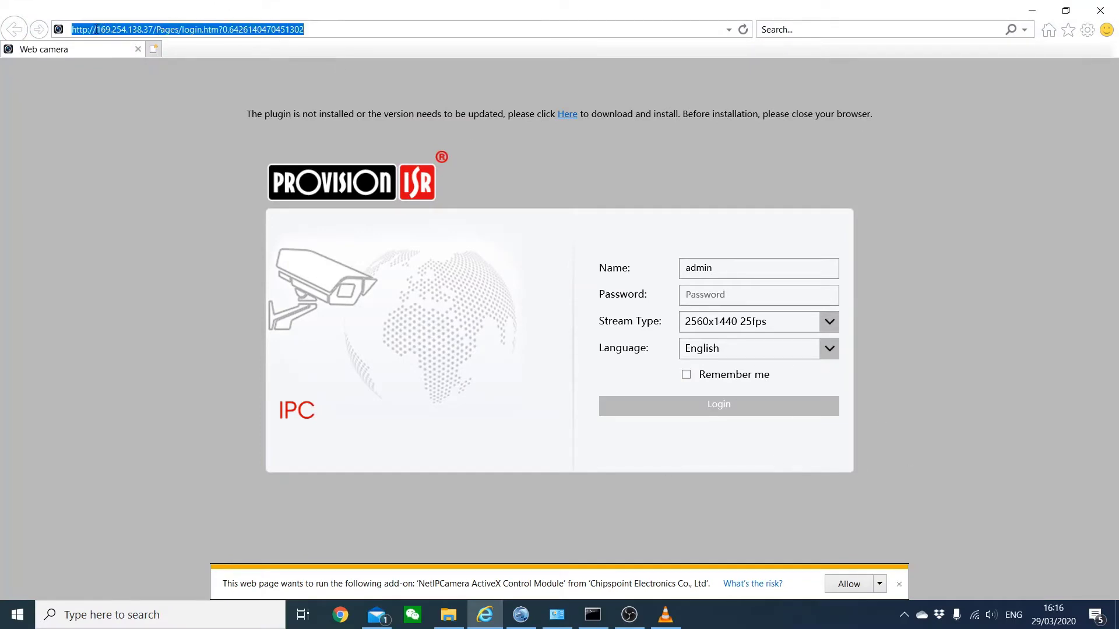
left_click_drag(96, 29, 153, 29)
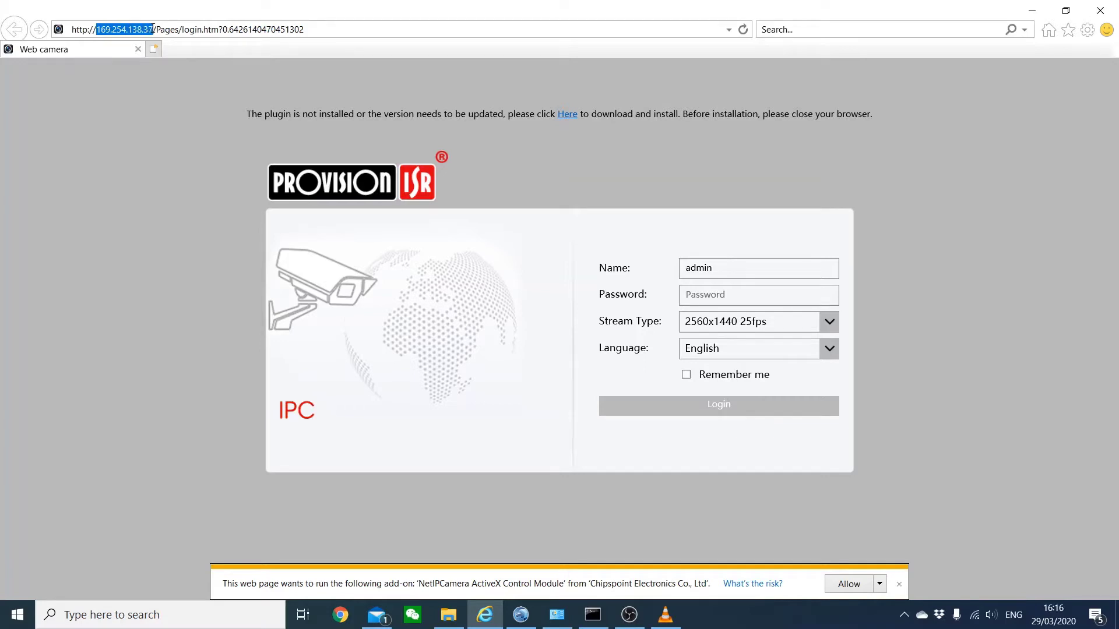
left_click(328, 335)
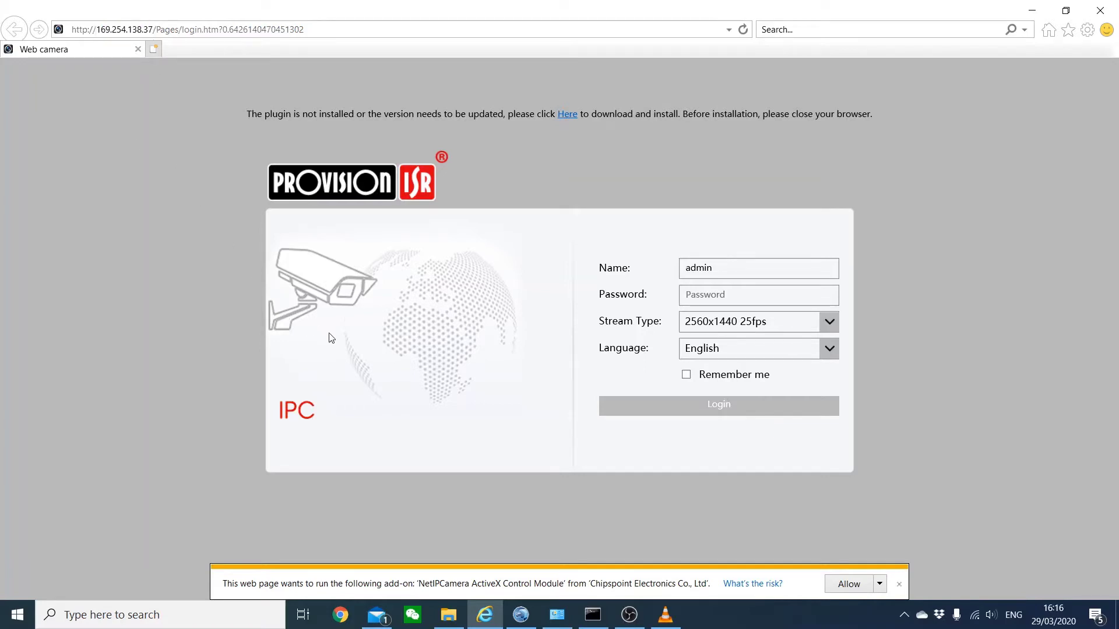
left_click(1111, 8)
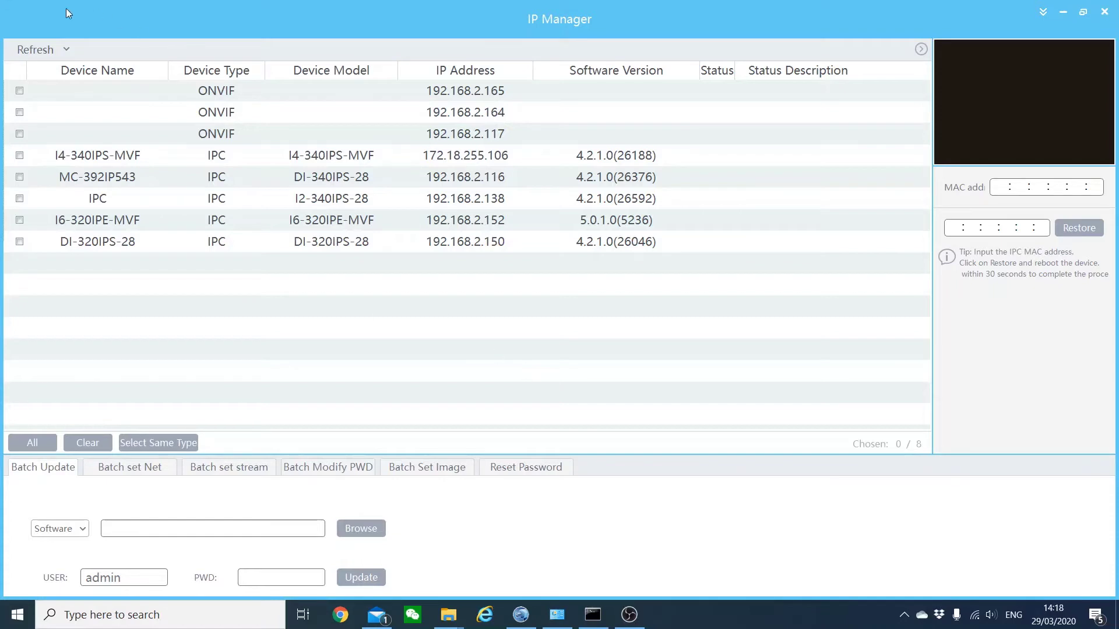
- View the Refresh interval options without changing them, then bring up the title-bar main menu
left_click(68, 49)
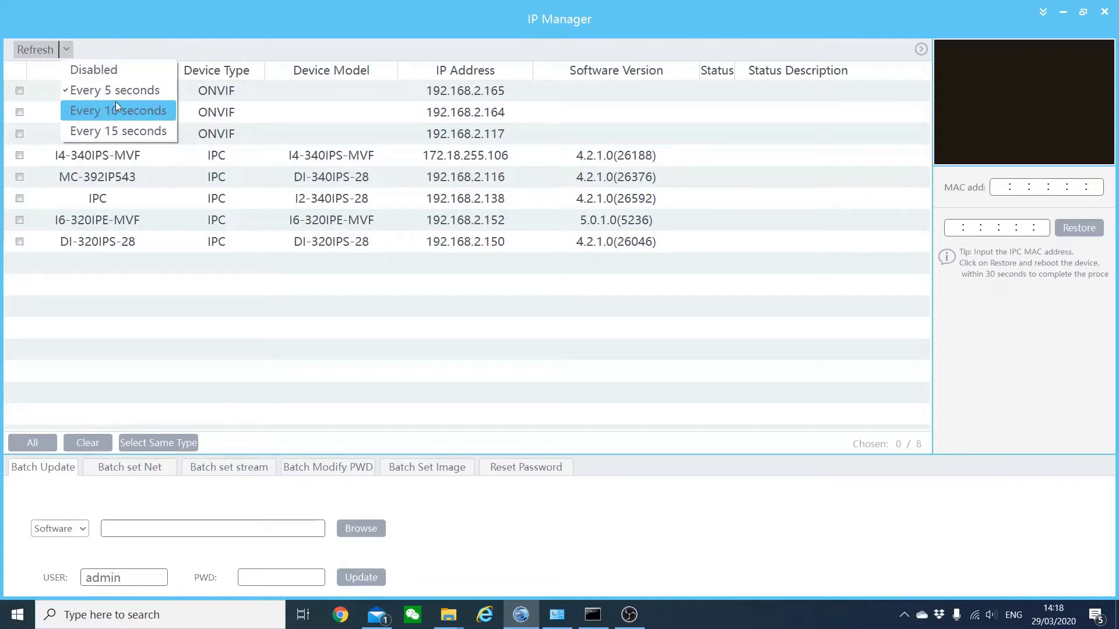
left_click(167, 15)
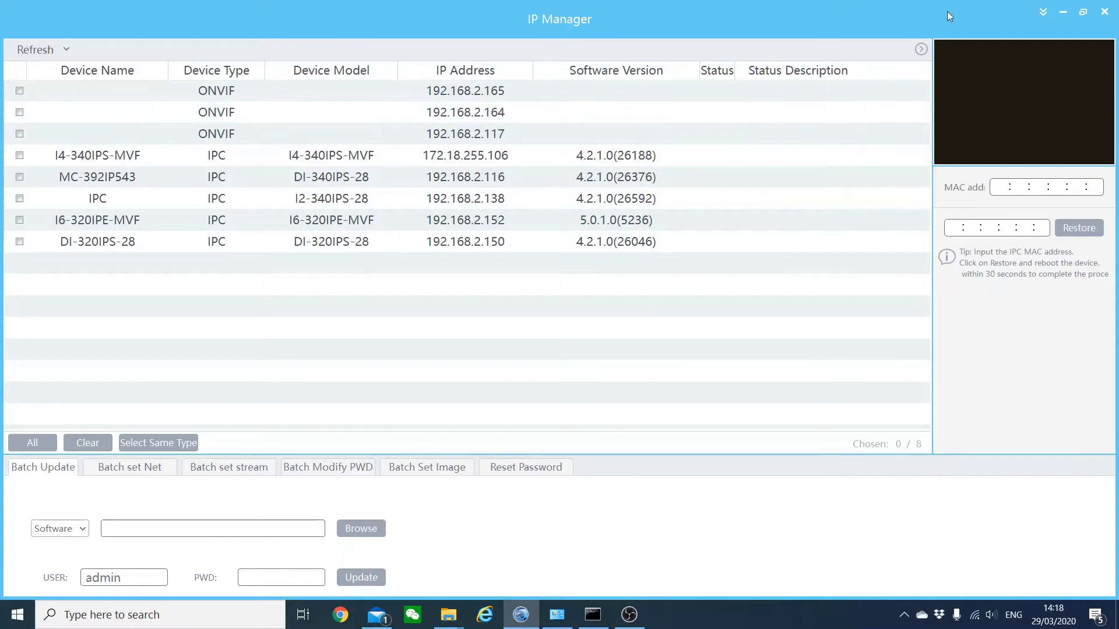
left_click(1043, 13)
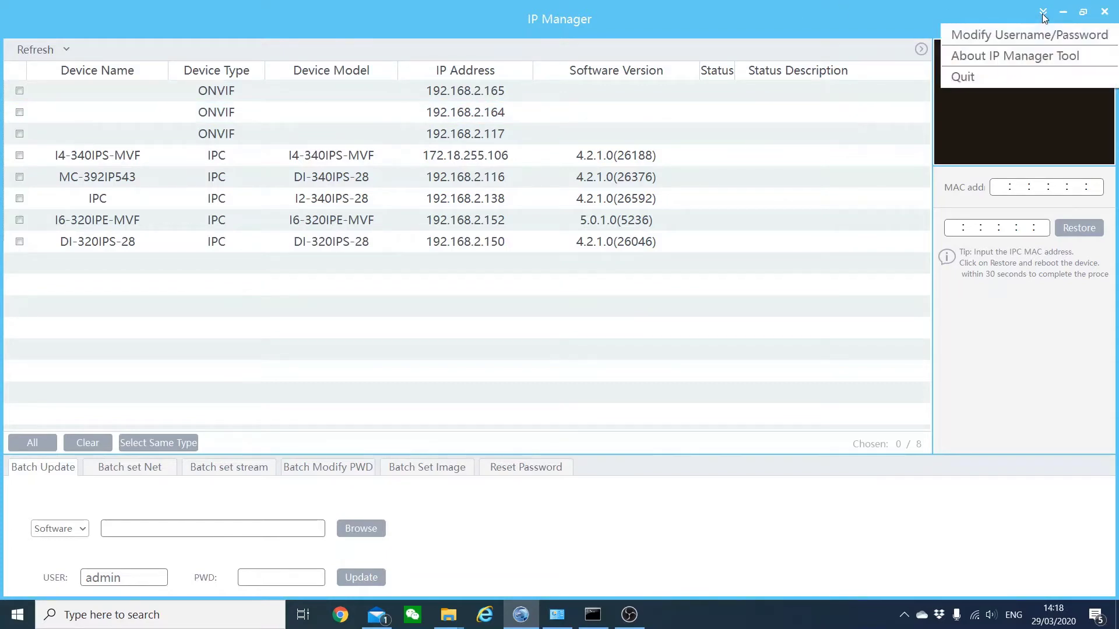
- Cancel the credentials dialog, then check the DI-320IPS-28 and I6-320IPE-MVF cameras
left_click(1001, 35)
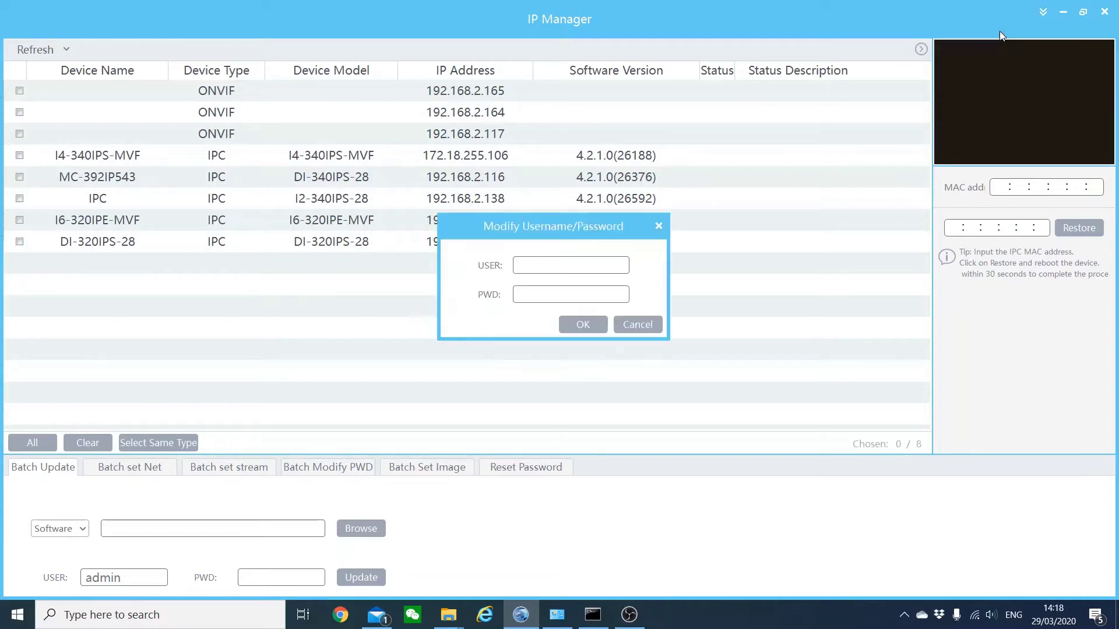
left_click(541, 269)
left_click(626, 324)
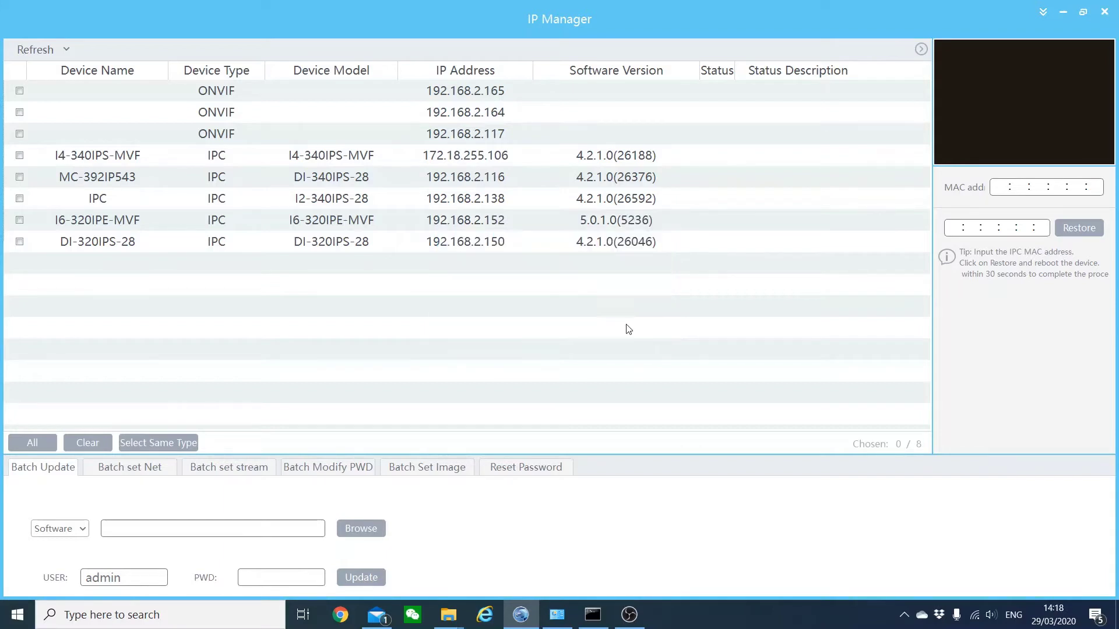
left_click(159, 239)
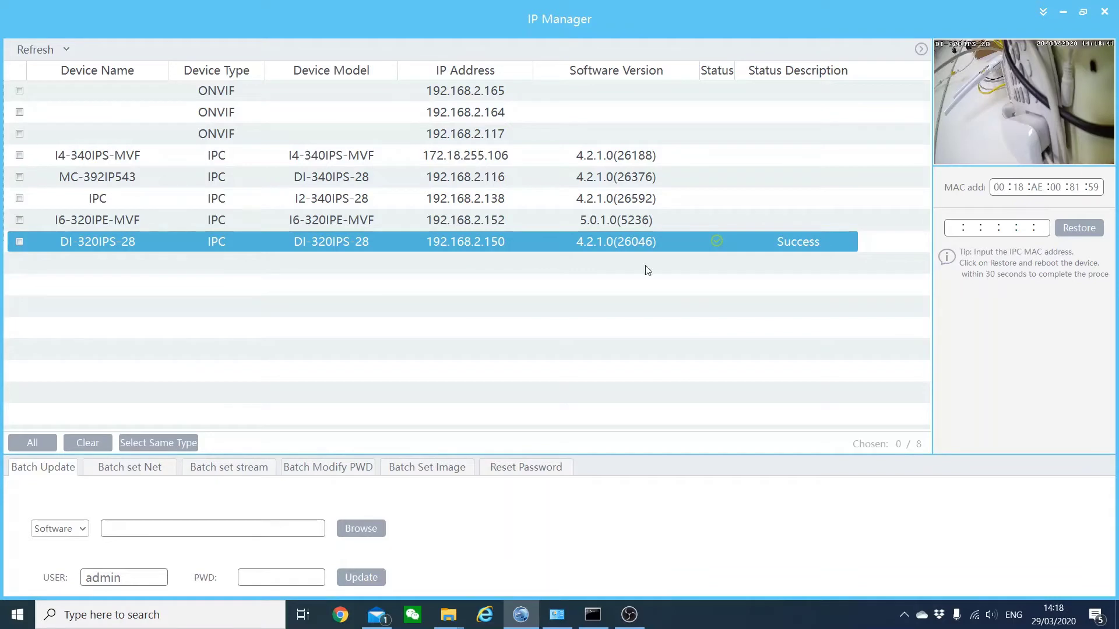
left_click(264, 217)
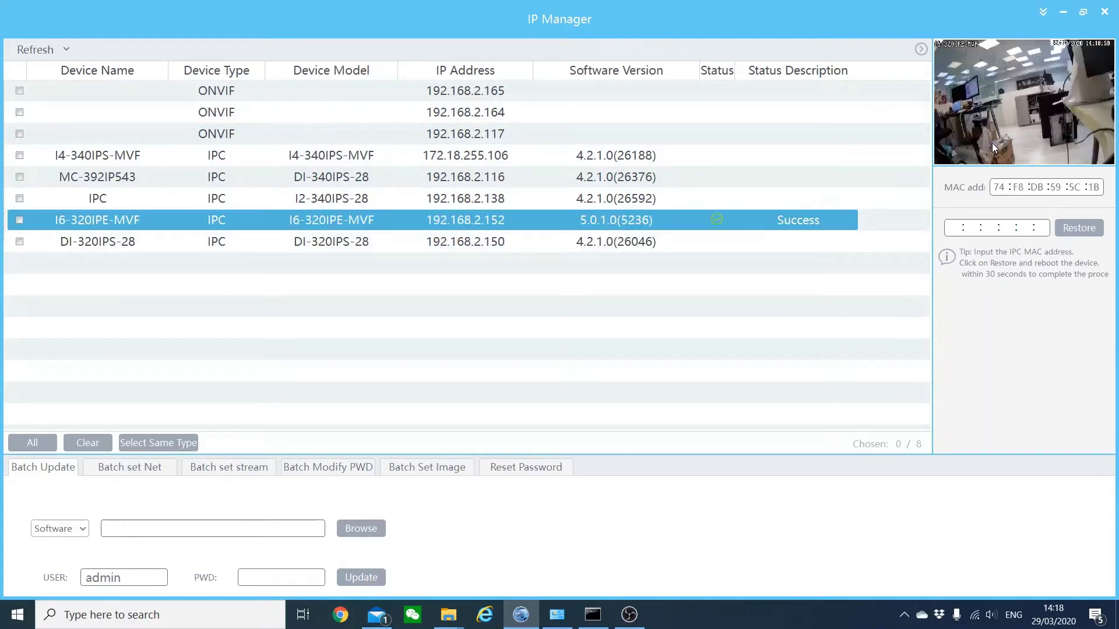
- Set the default login to username admin with a new password, then check the 192.168.2.138 camera
left_click(1043, 12)
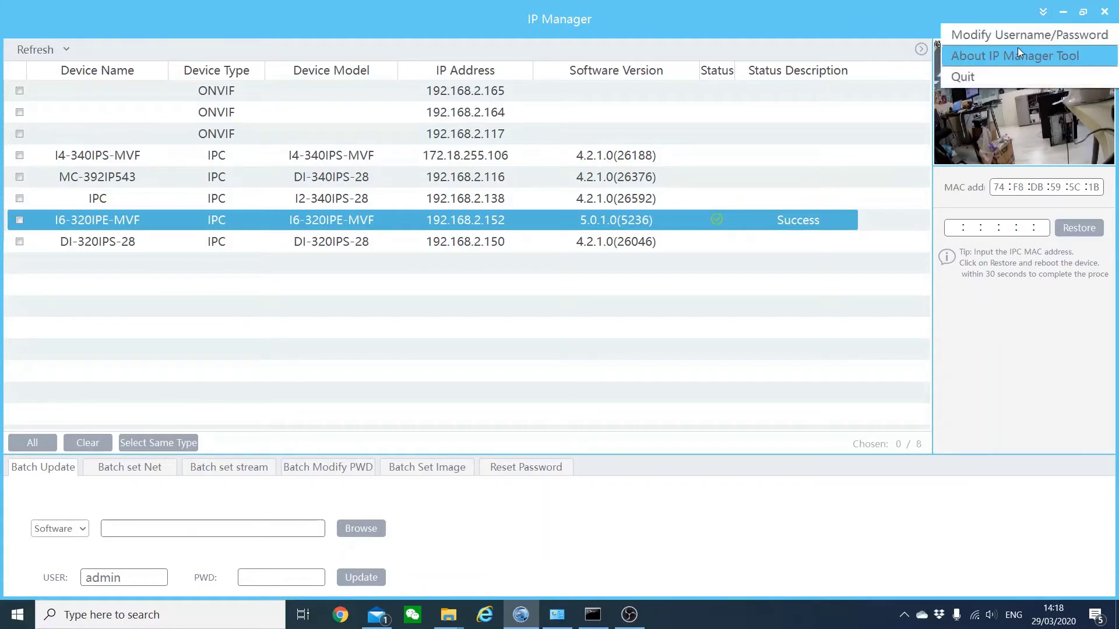
left_click(1020, 40)
left_click(584, 262)
type("a")
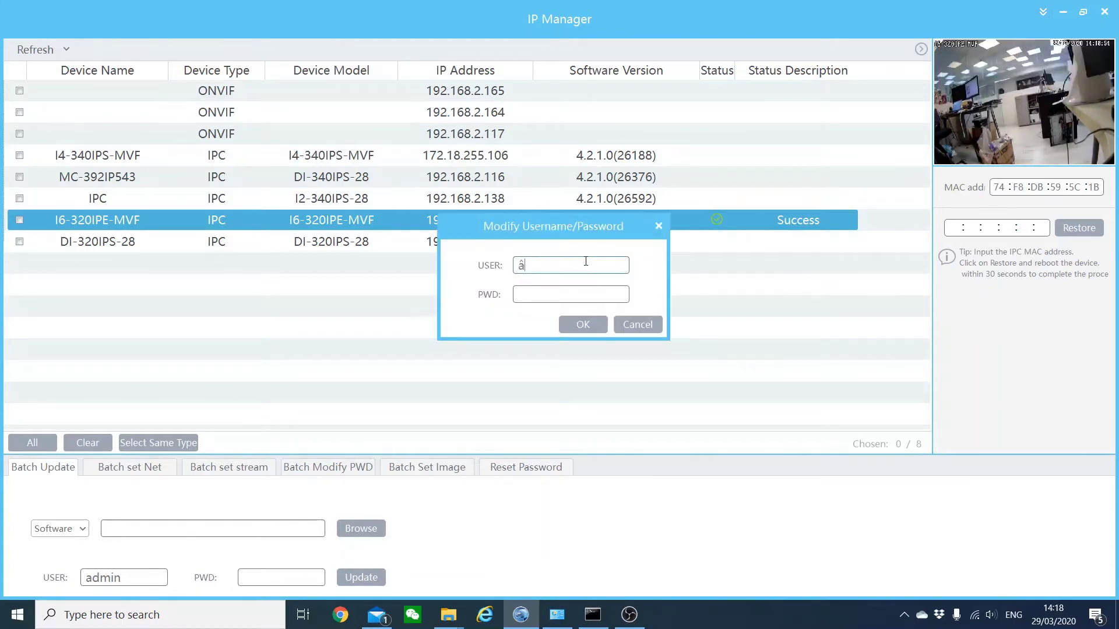
type("dmin")
key("Tab")
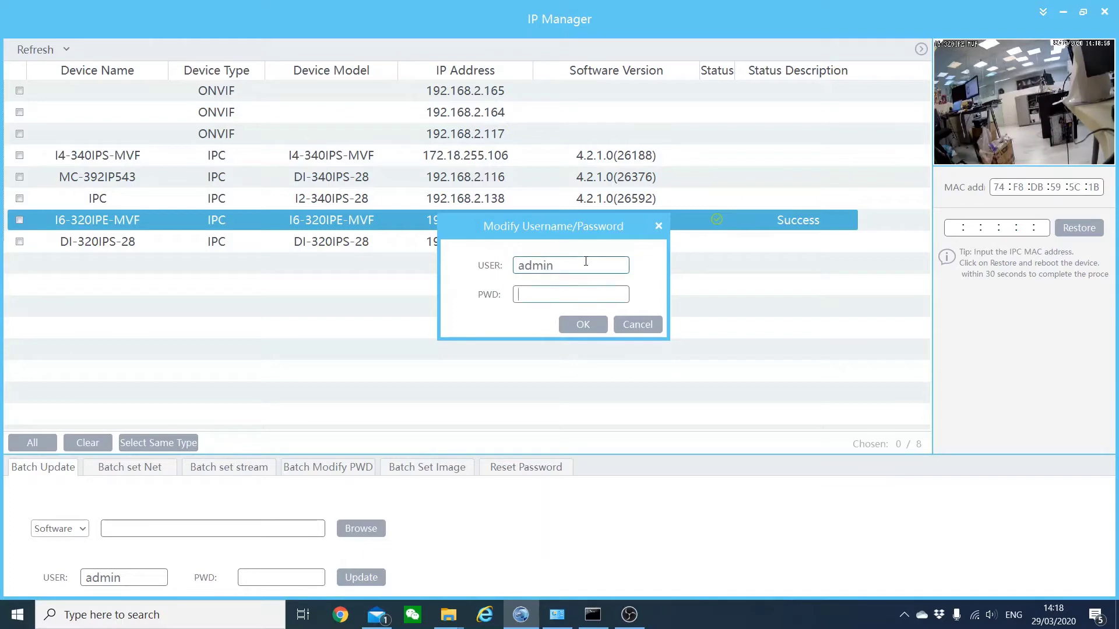
type("1234")
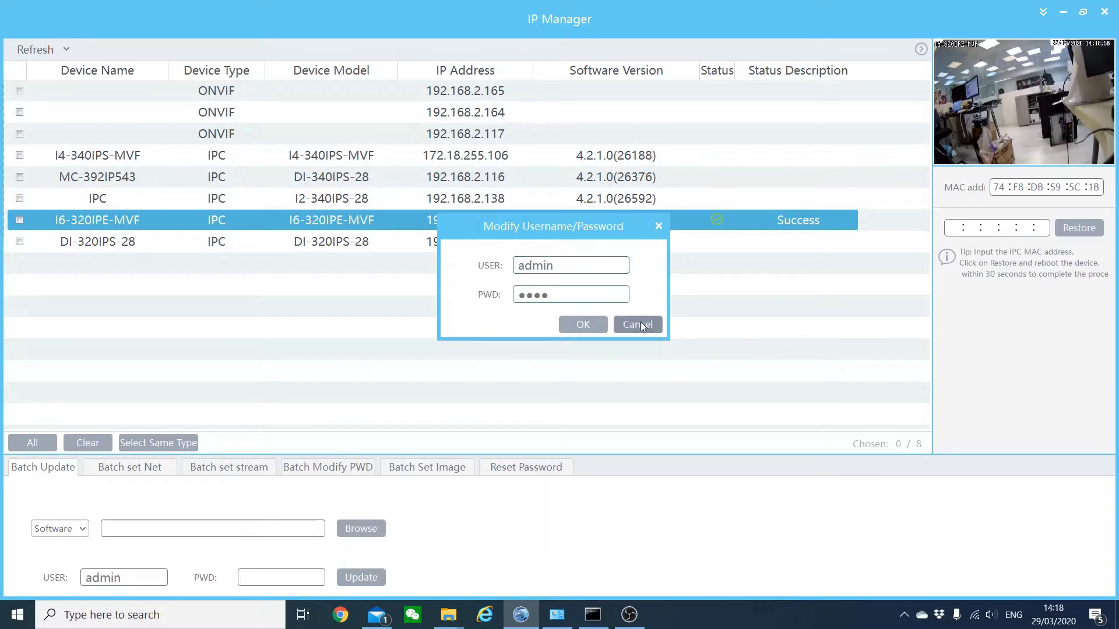
left_click(578, 329)
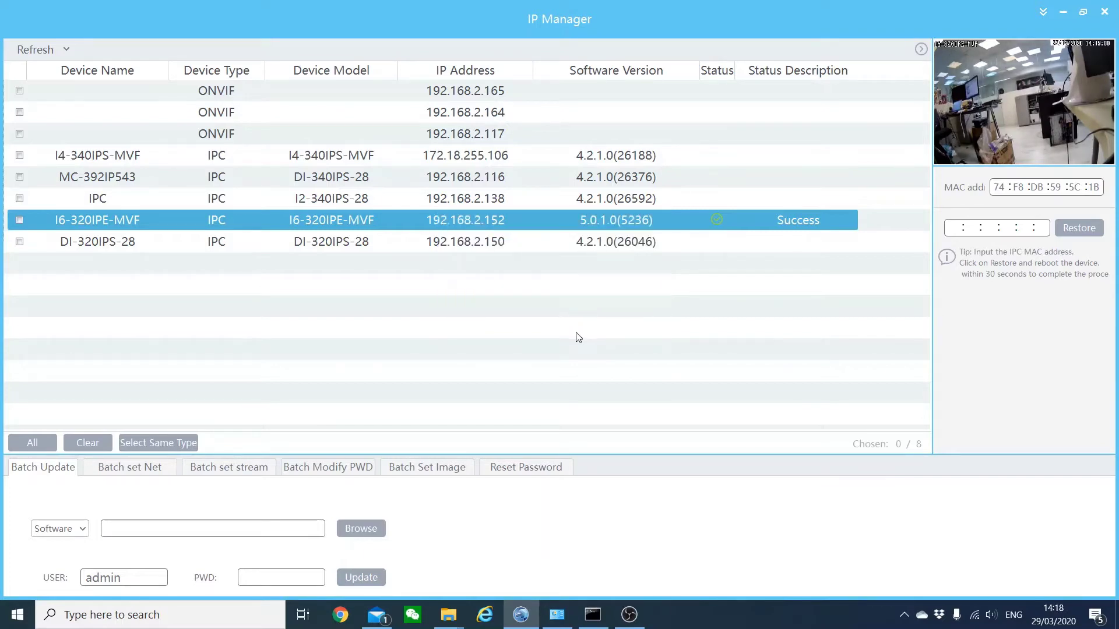
left_click(237, 196)
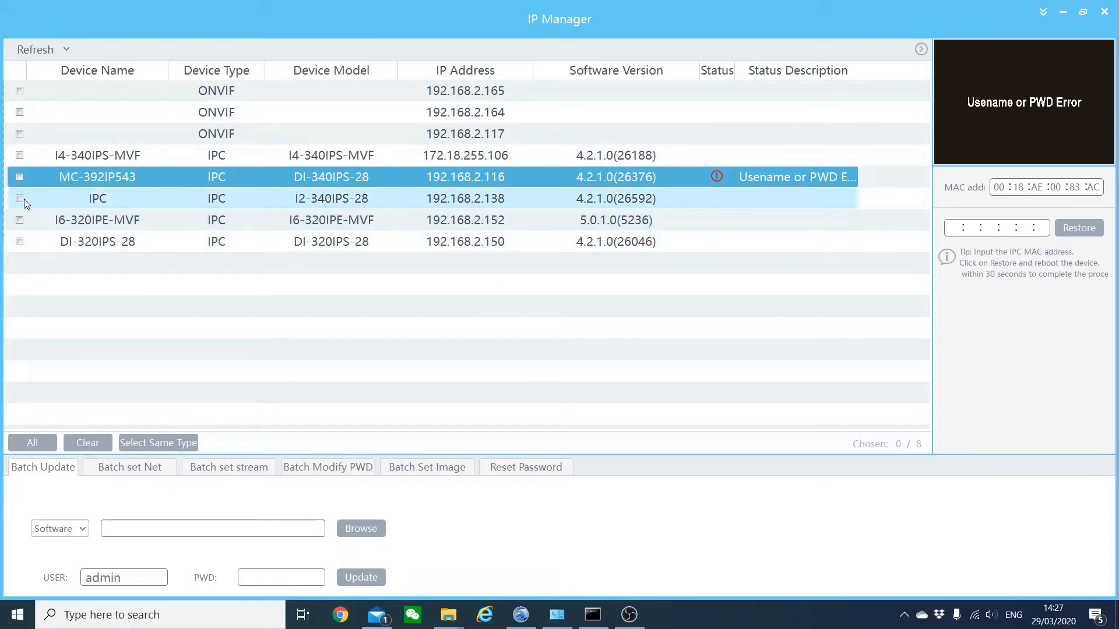
- Restore the IPC camera at 192.168.2.138 using MAC 00:18:AE:00:83:AD and confirm the Tips message
left_click(61, 201)
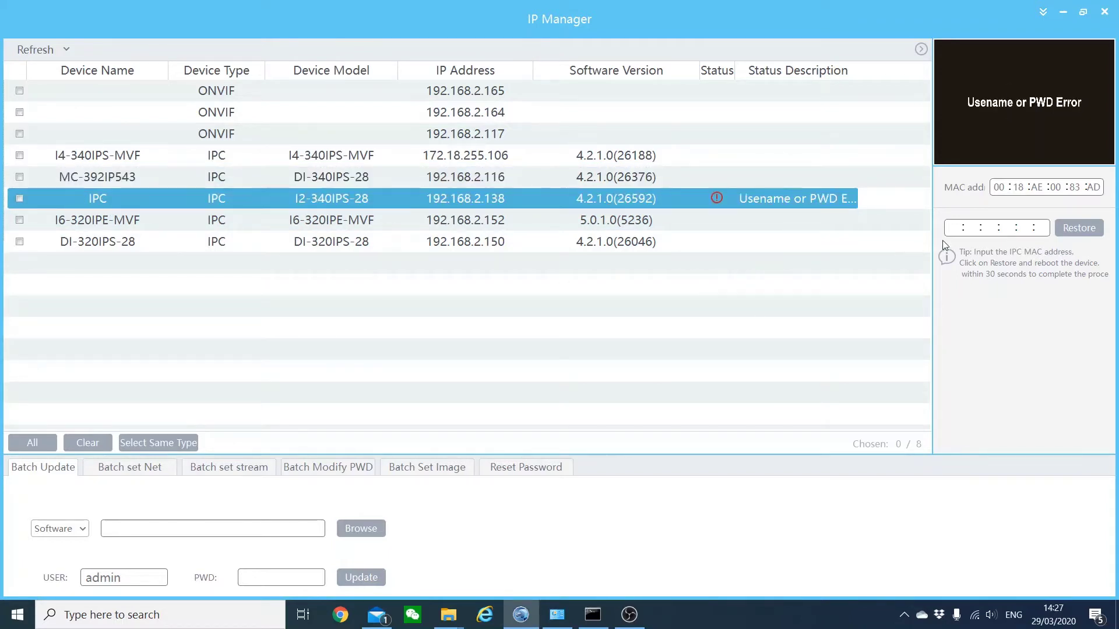
left_click(957, 229)
left_click(958, 226)
type("00 :18 :AE :00 :83 :AD")
left_click(1064, 229)
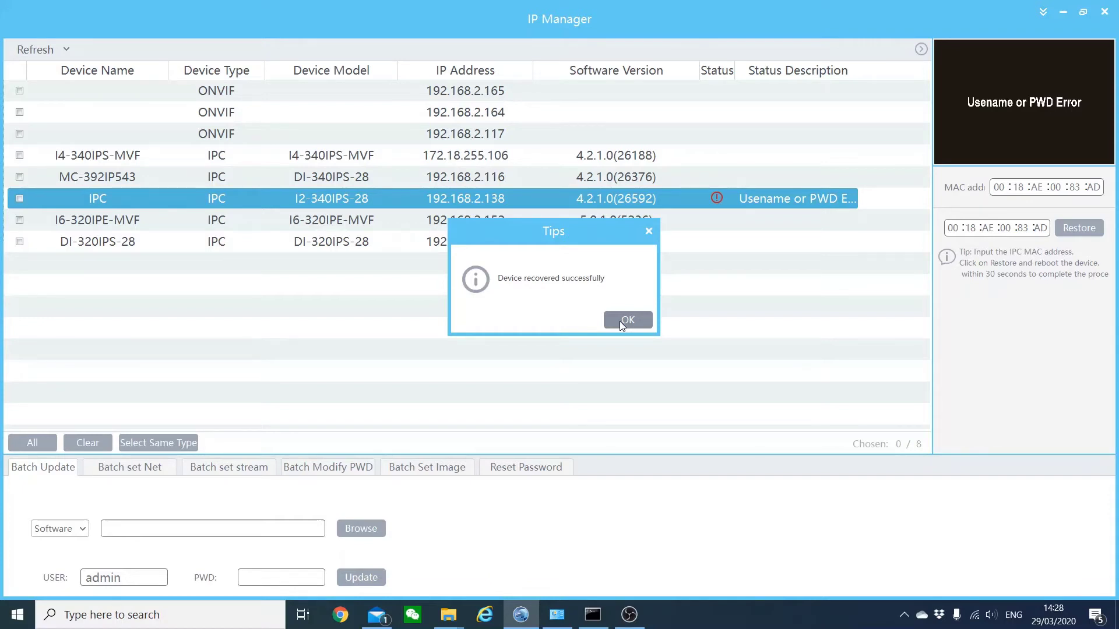
left_click(621, 322)
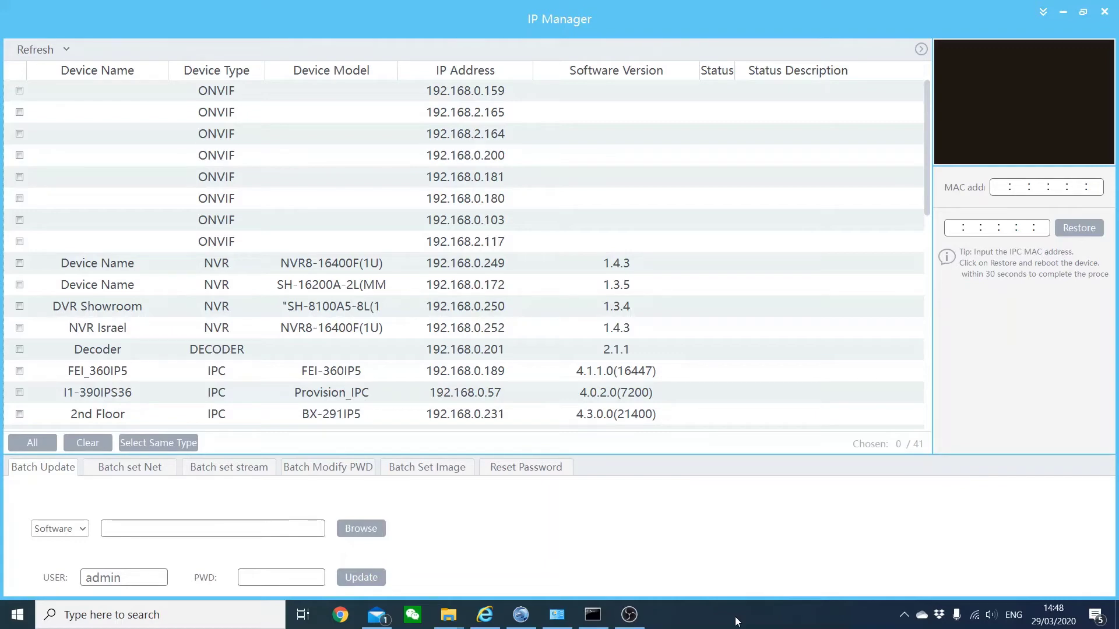
- Select the ONVIF device at 192.168.0.159 and launch its web page in Internet Explorer
left_click(467, 87)
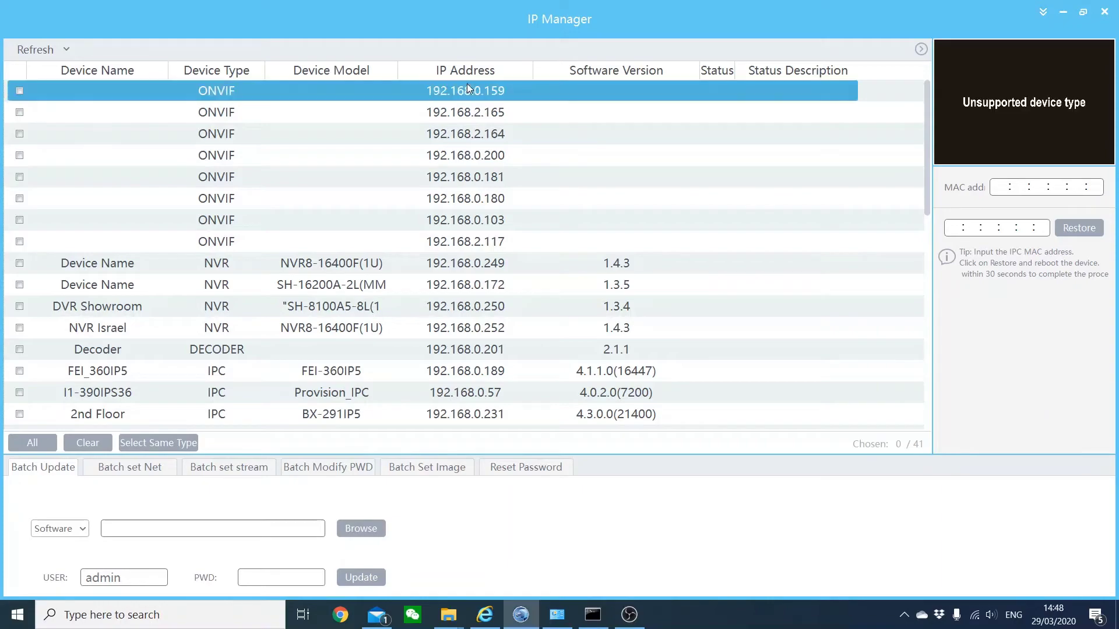
double_click(502, 94)
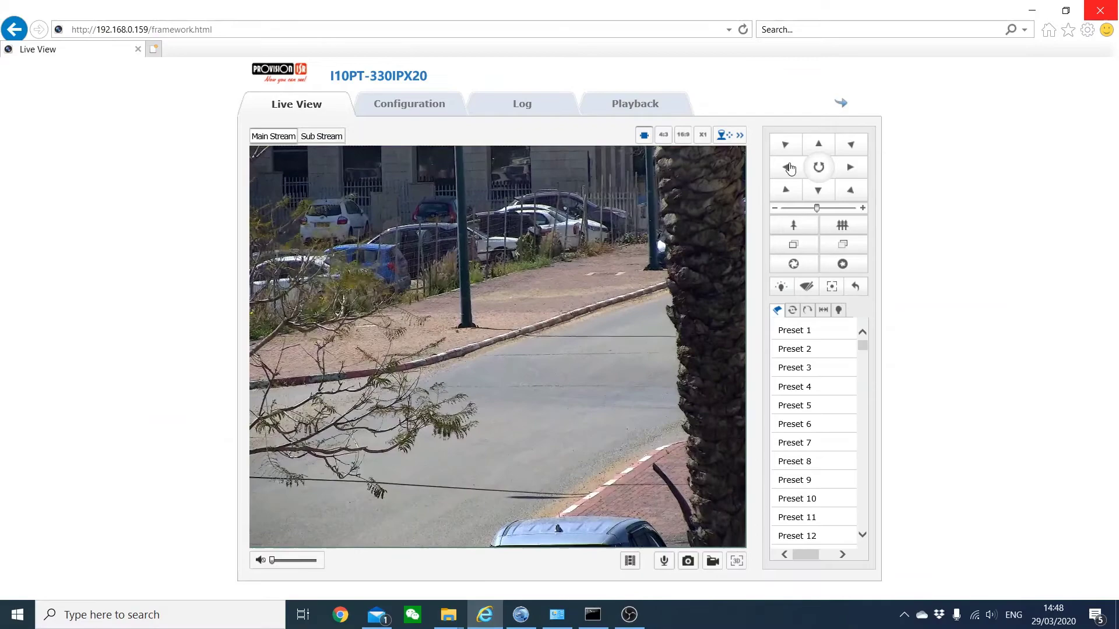
- Pan the I10PT-330IPX20 camera's view right, highlight its IP in the address bar, and go back to IP Manager
left_click(790, 169)
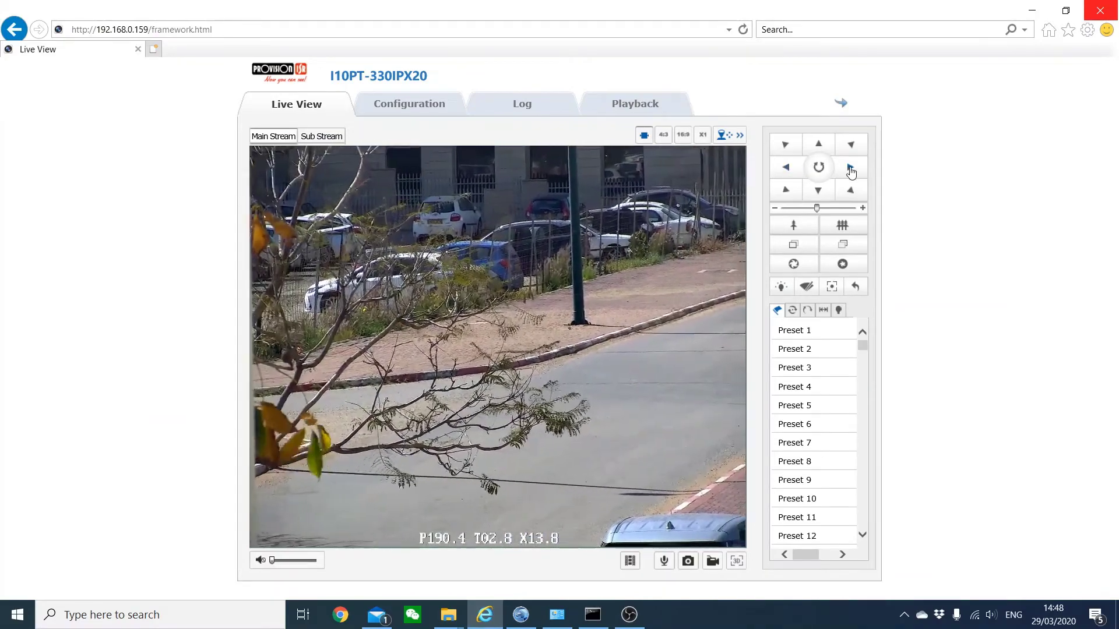
left_click(146, 29)
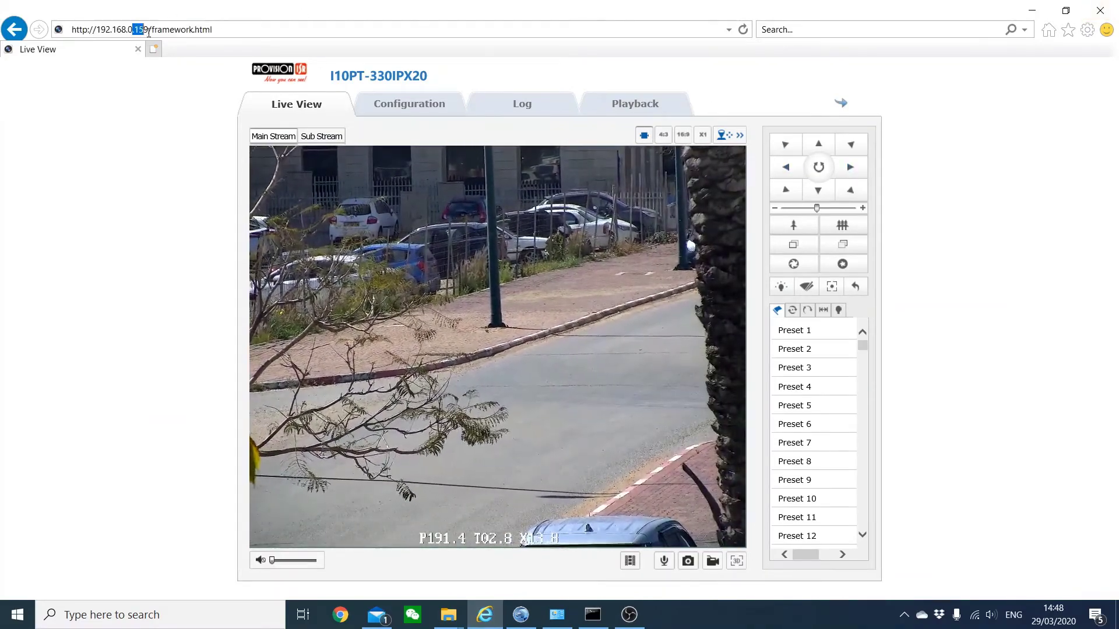
double_click(142, 29)
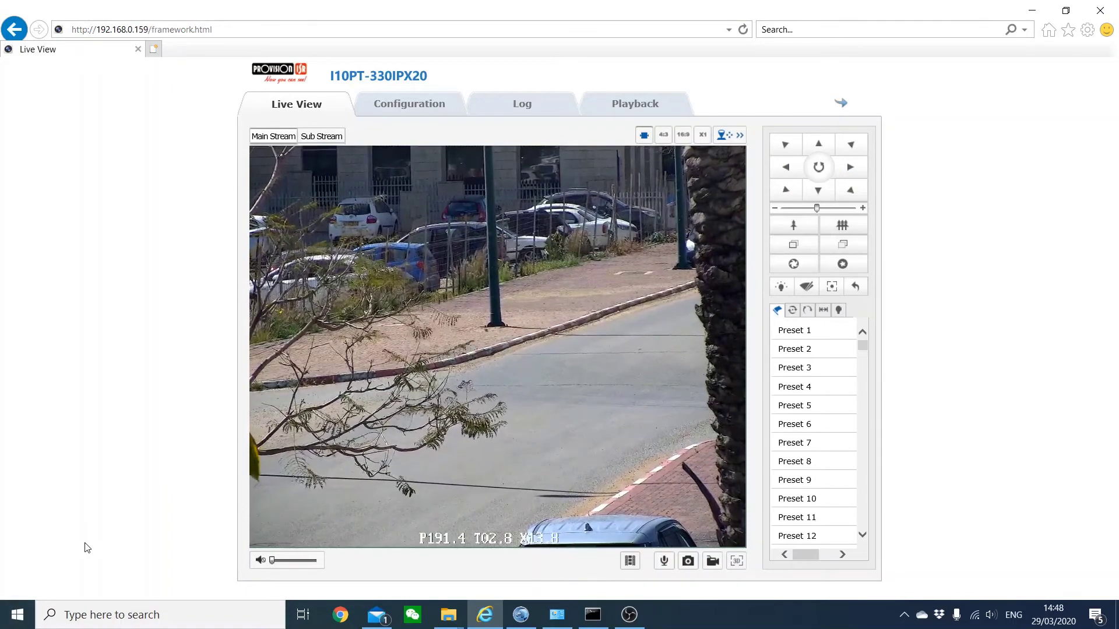
left_click(518, 615)
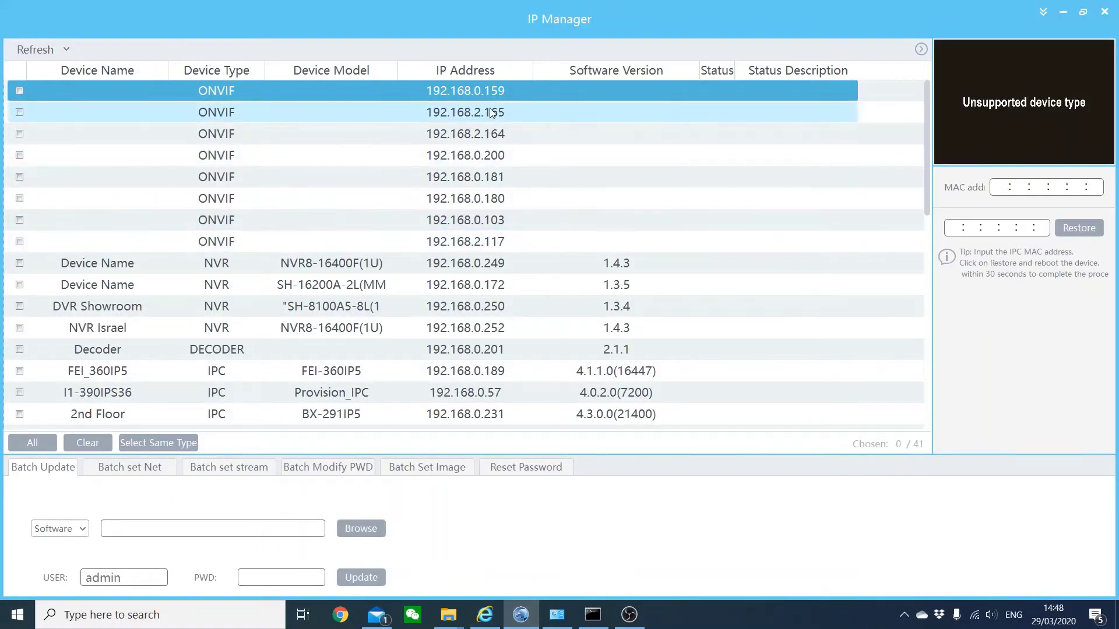
- Tick 192.168.0.159, open the Reset Password section, request its info with Get Info
left_click(19, 91)
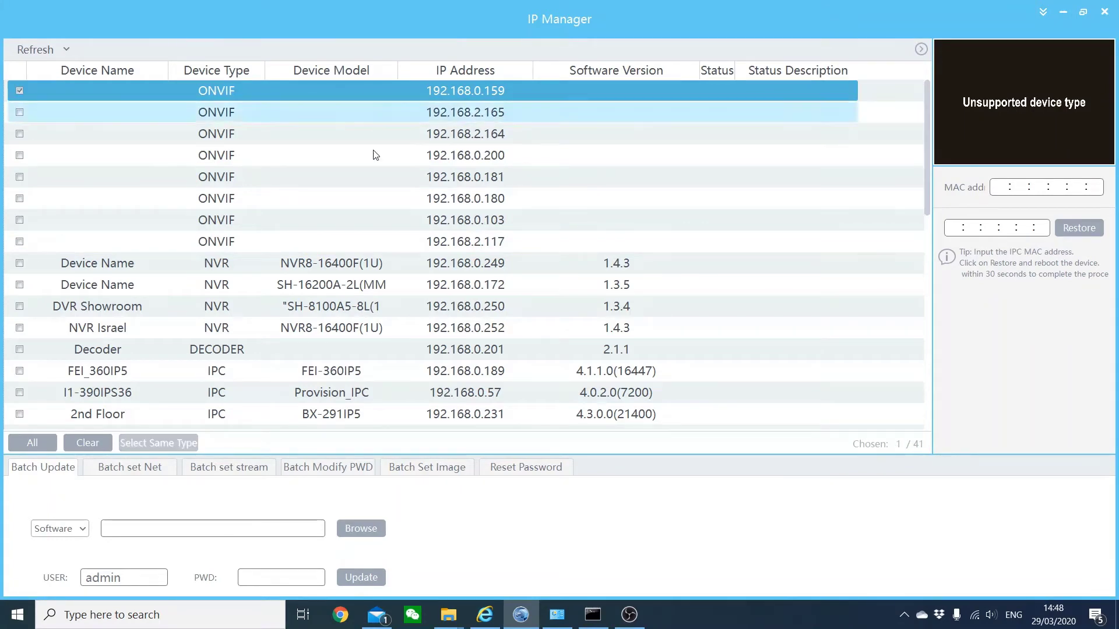
left_click(541, 476)
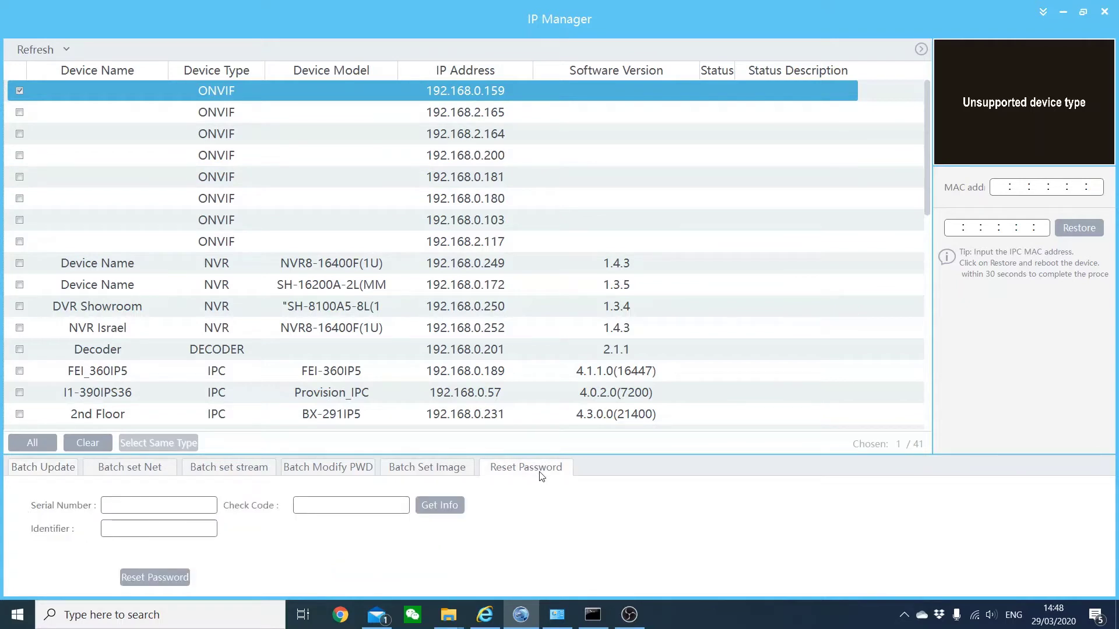
left_click(452, 507)
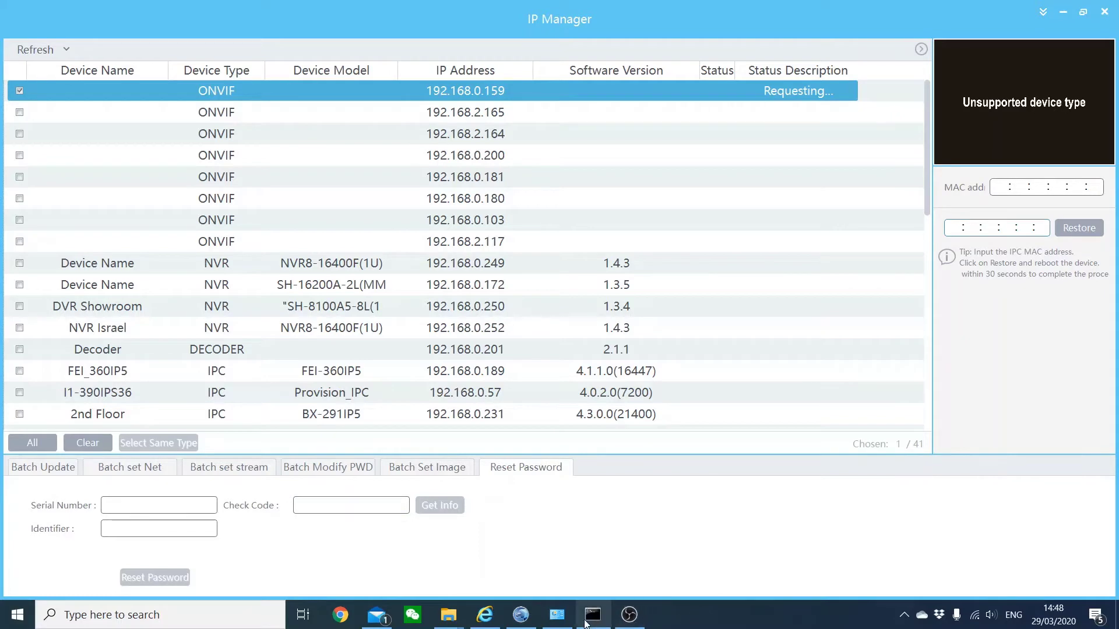
left_click(557, 614)
- Select and deselect the WiFi and Ethernet 3 connections in Network Connections
key("alt")
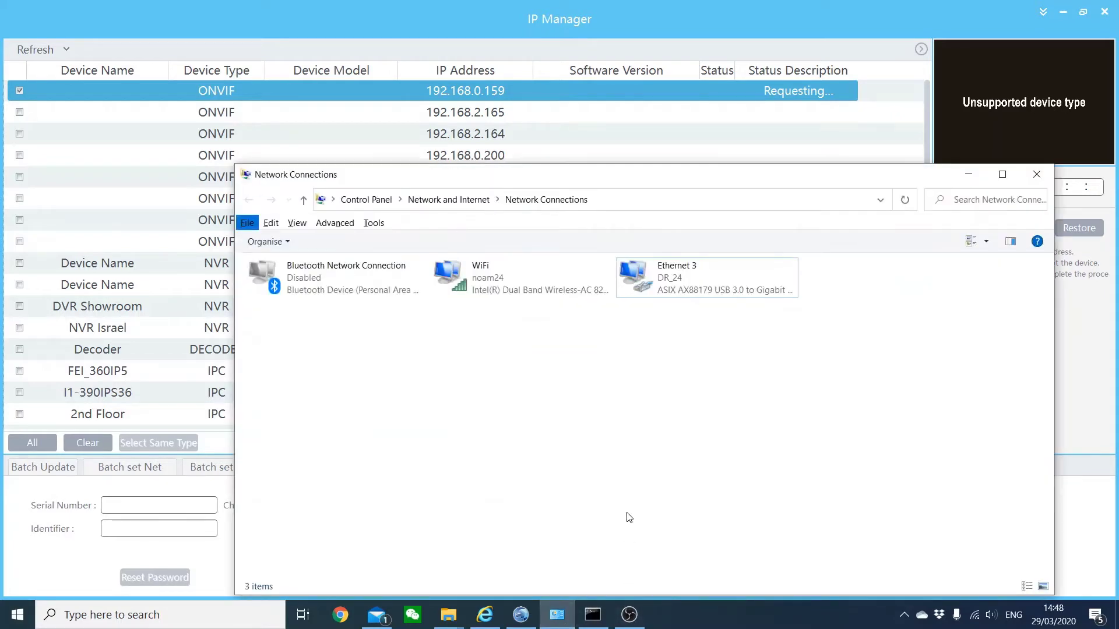
key("Escape")
left_click(616, 458)
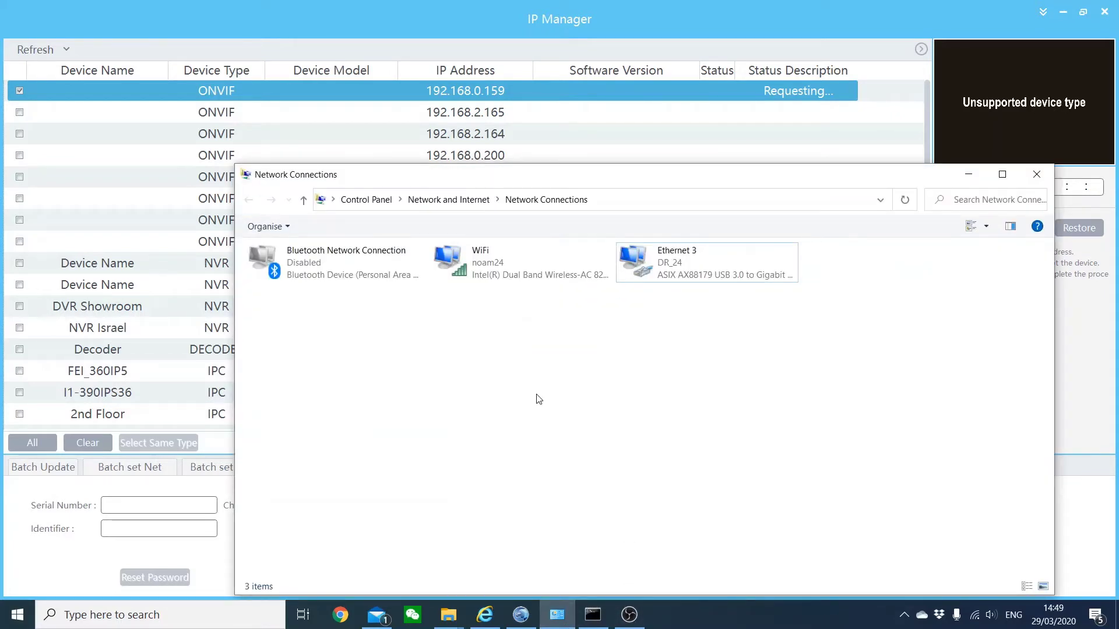
left_click(498, 274)
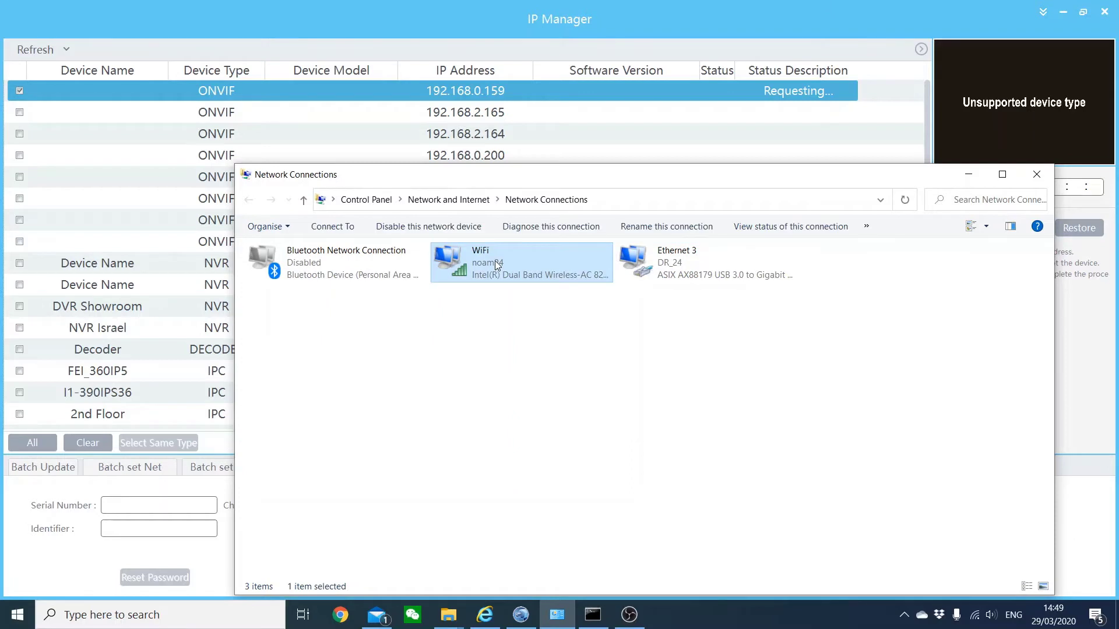
left_click(683, 271)
left_click(598, 320)
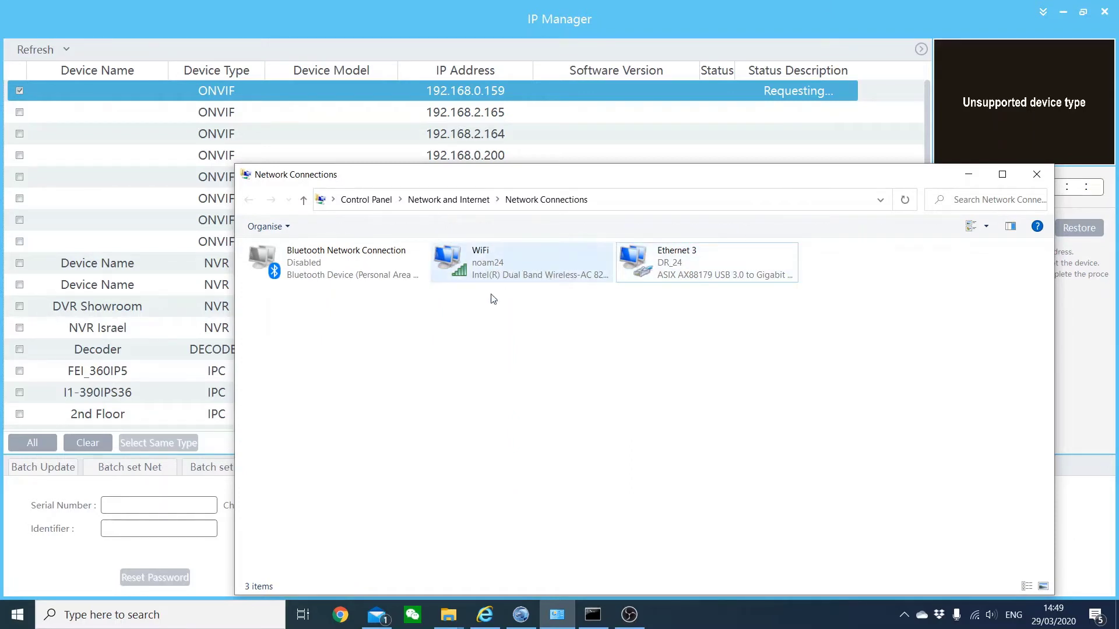
left_click_drag(477, 358, 713, 249)
left_click(498, 406)
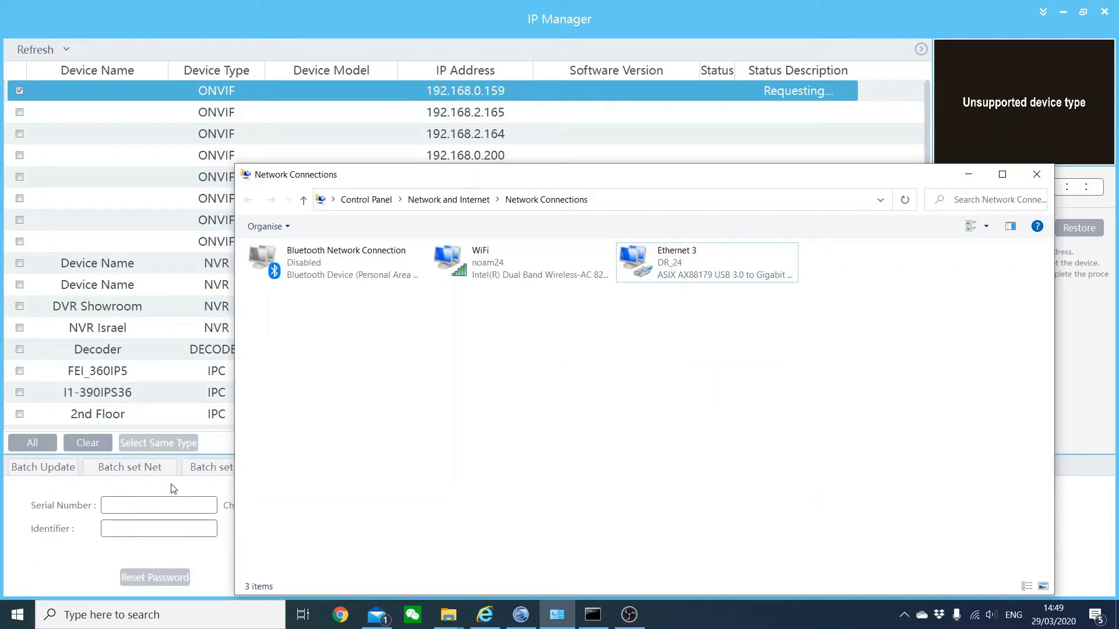
- Disable the WiFi connection, select Ethernet 3, and return to IP Manager
left_click(496, 261)
right_click(494, 261)
left_click(540, 273)
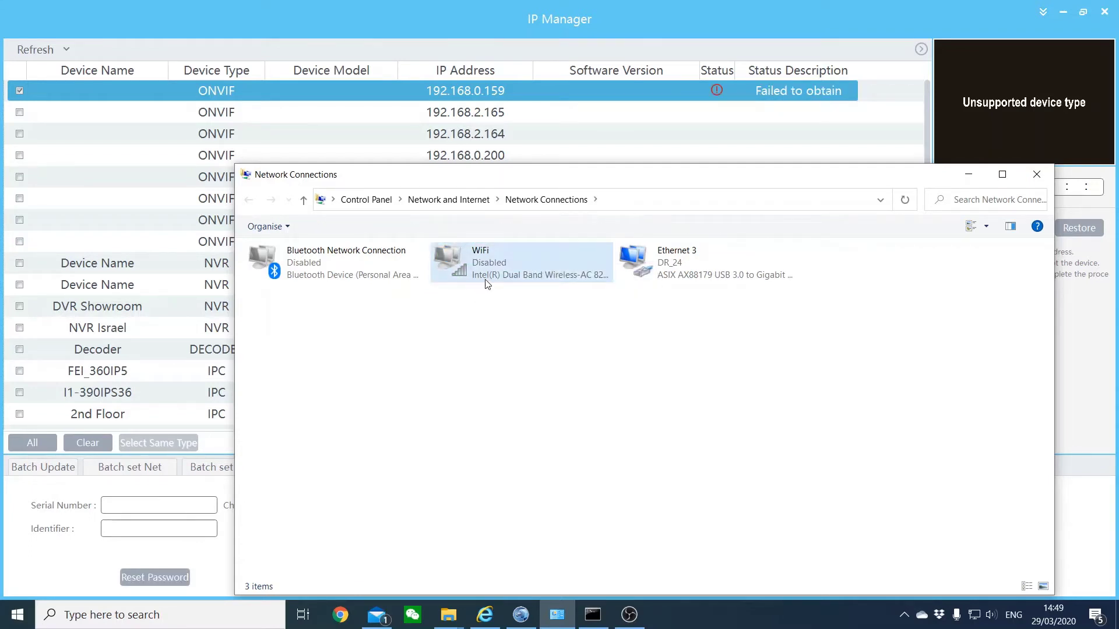
left_click(258, 353)
left_click(703, 260)
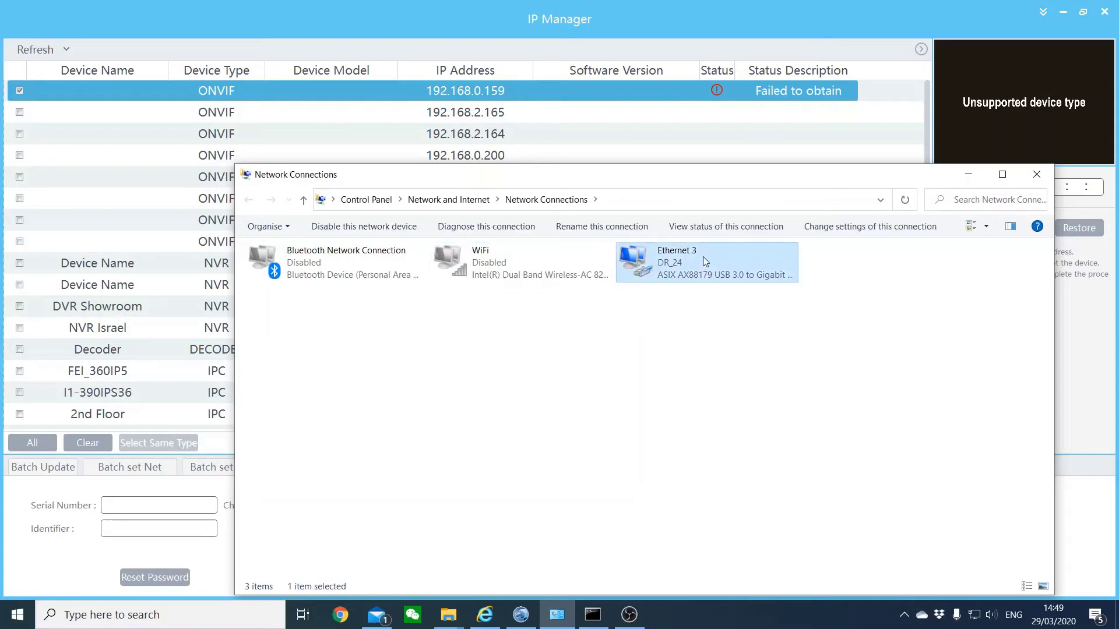
left_click(392, 5)
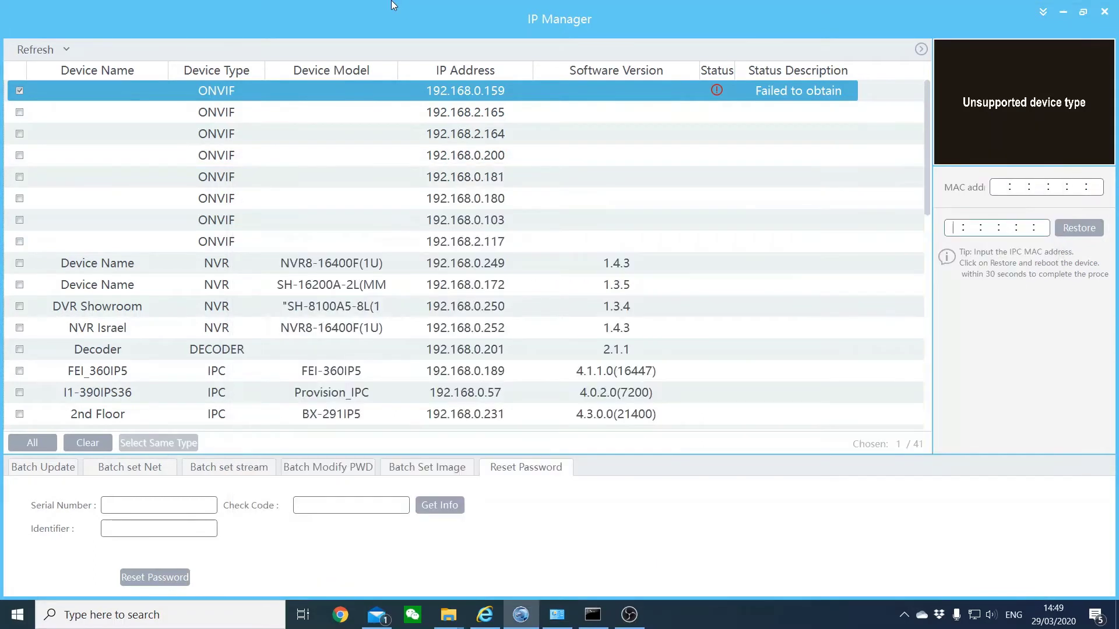
- Fetch the serial number and check code for 192.168.0.159, copy the serial, and submit the password reset
left_click(440, 505)
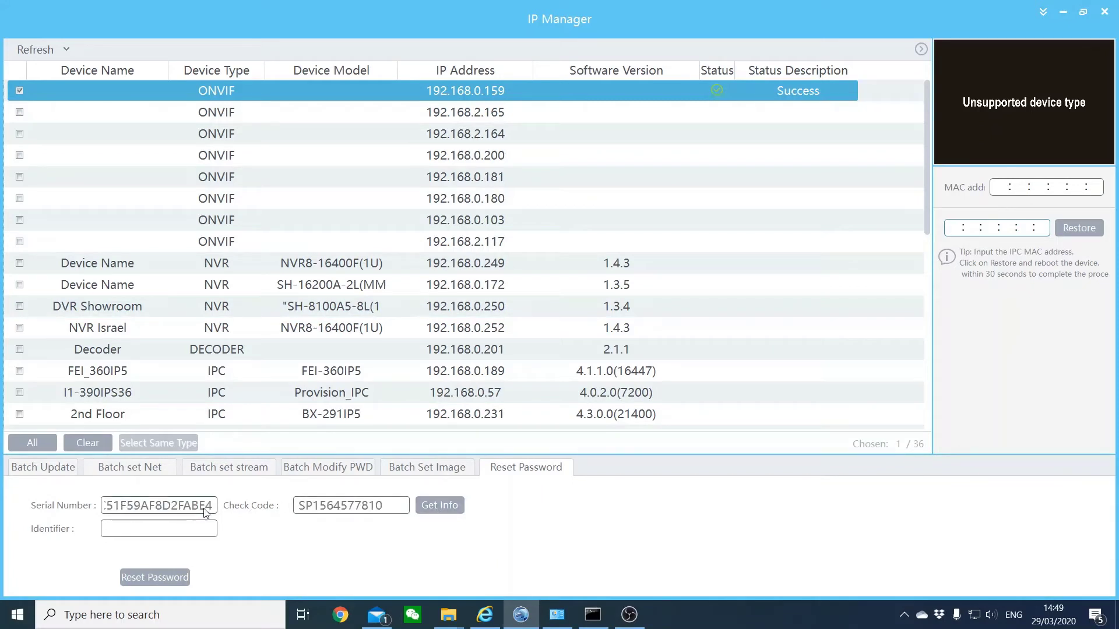
left_click_drag(206, 511, 287, 517)
left_click_drag(105, 508, 273, 515)
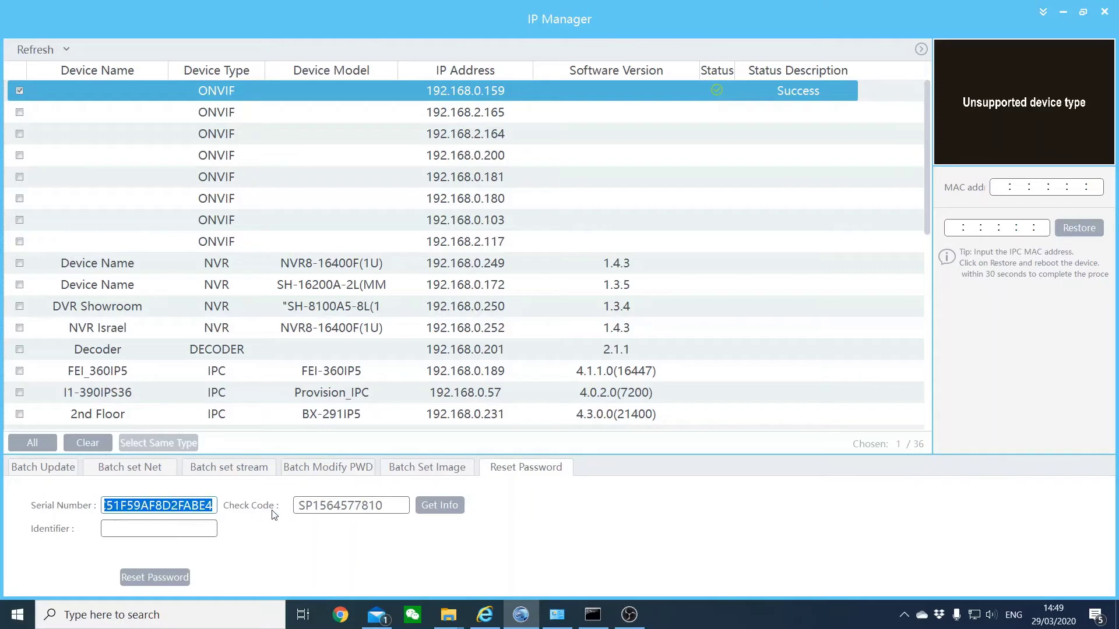
left_click(175, 513)
left_click_drag(106, 511, 423, 516)
left_click(117, 530)
left_click(137, 585)
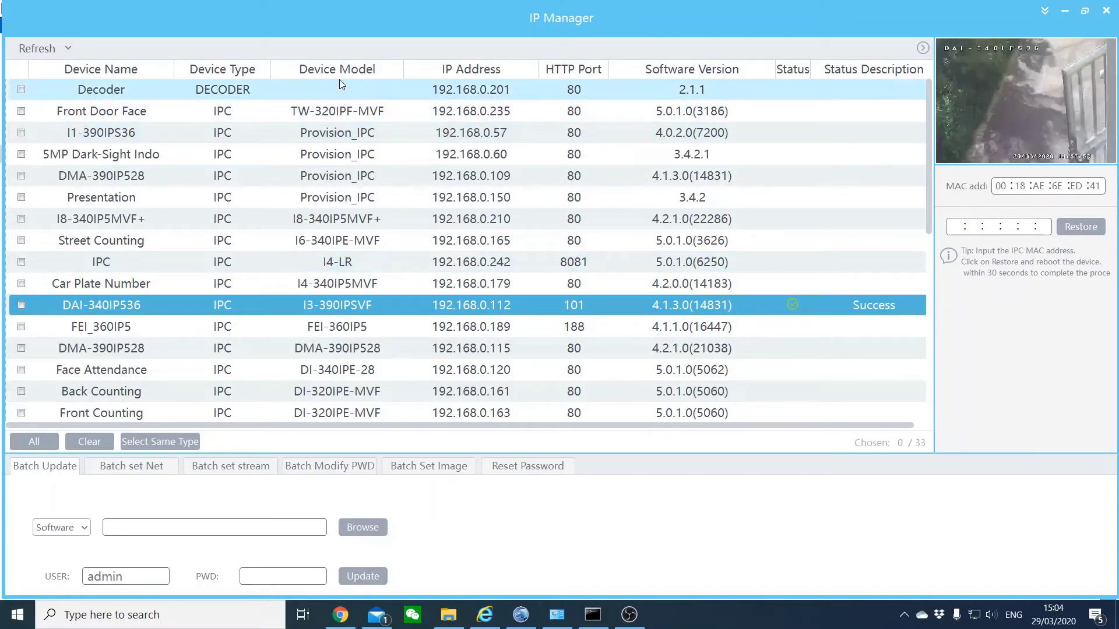
- Try sorting by Device Type and Device Model, then sort the device list by IP address ascending
left_click(210, 70)
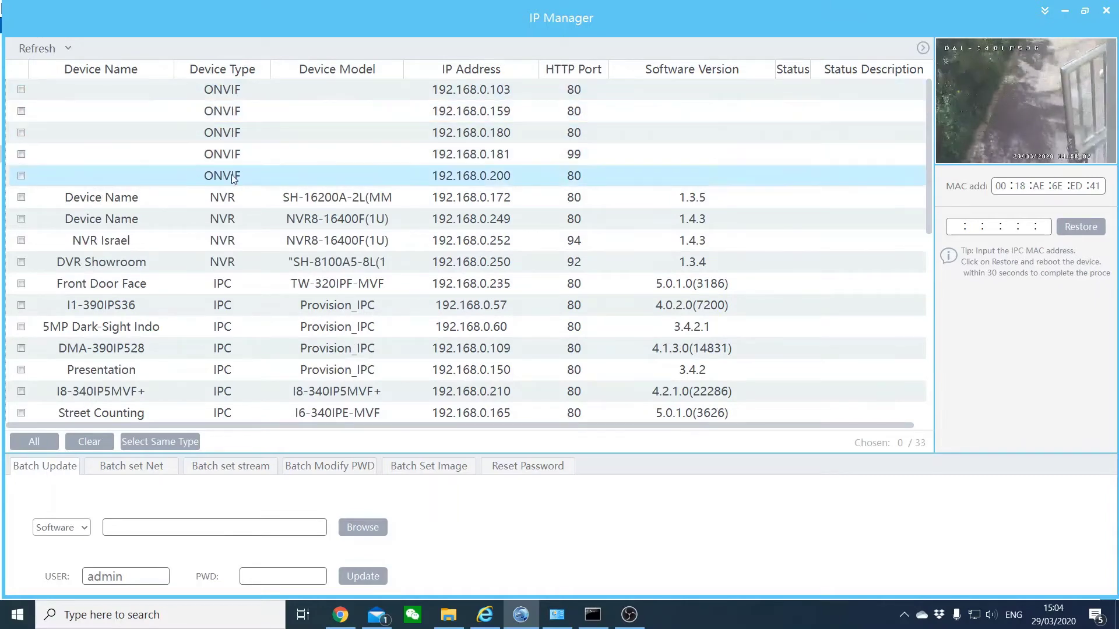
scroll(233, 210, "down", 6)
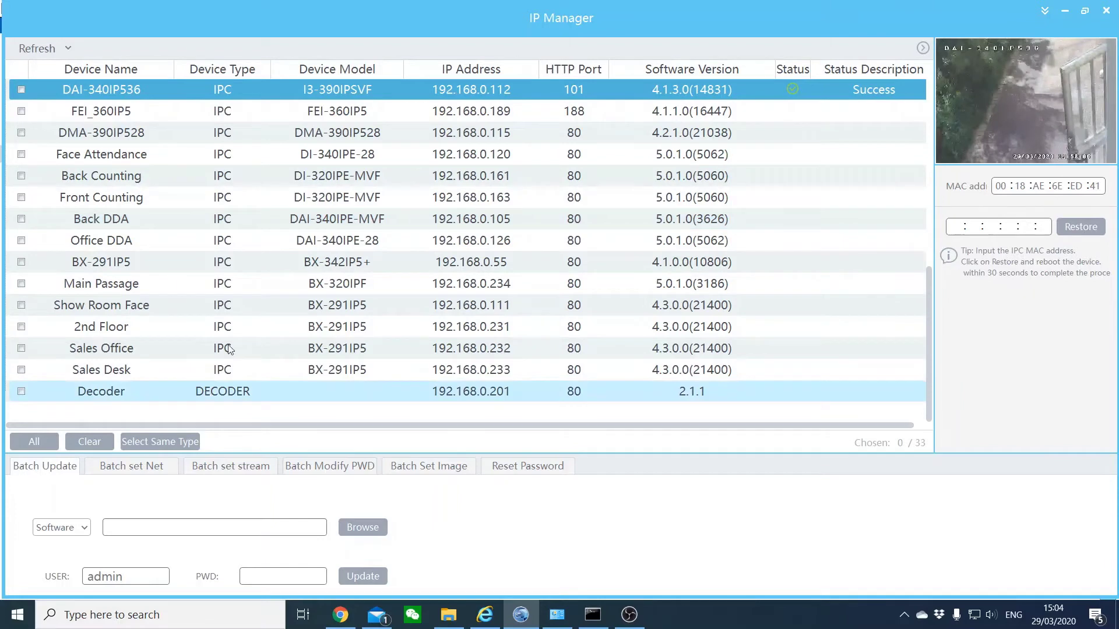
left_click(341, 68)
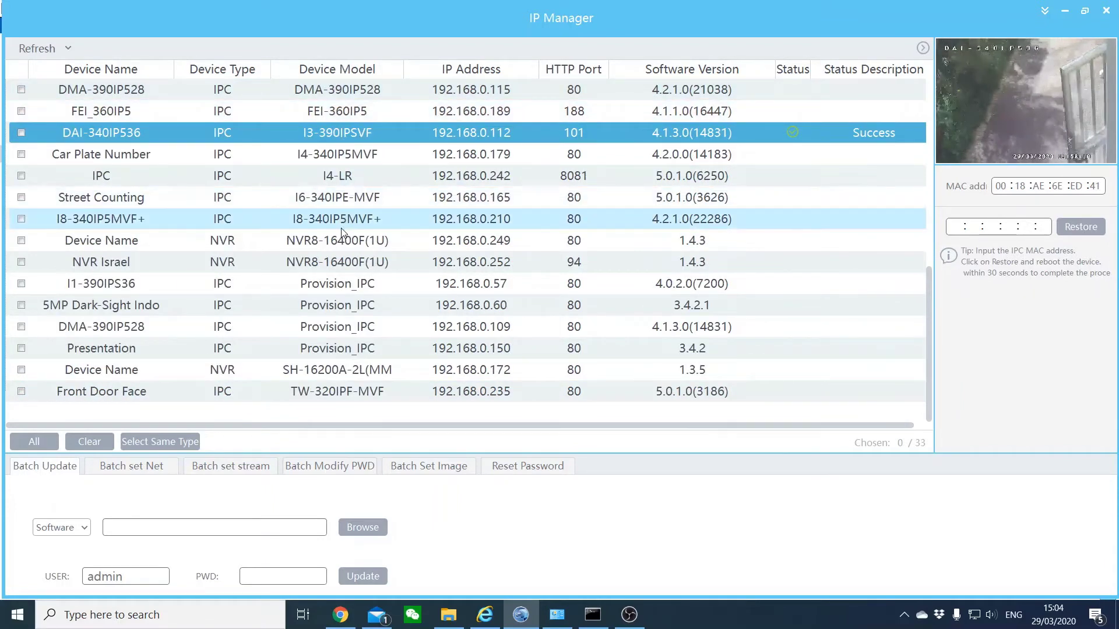
scroll(322, 260, "up", 6)
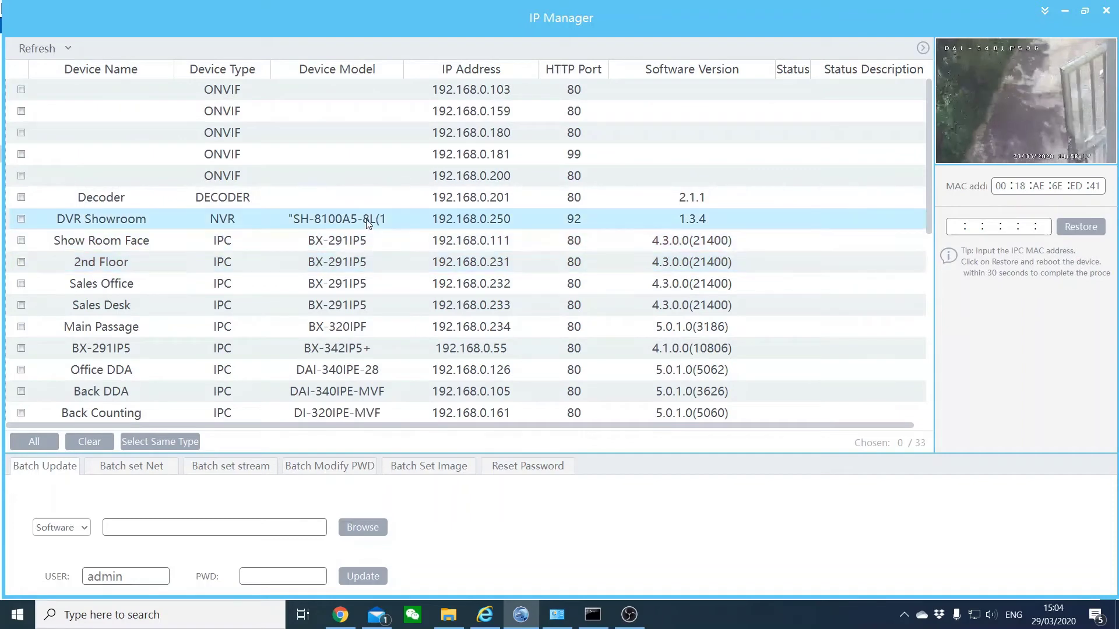
left_click(476, 69)
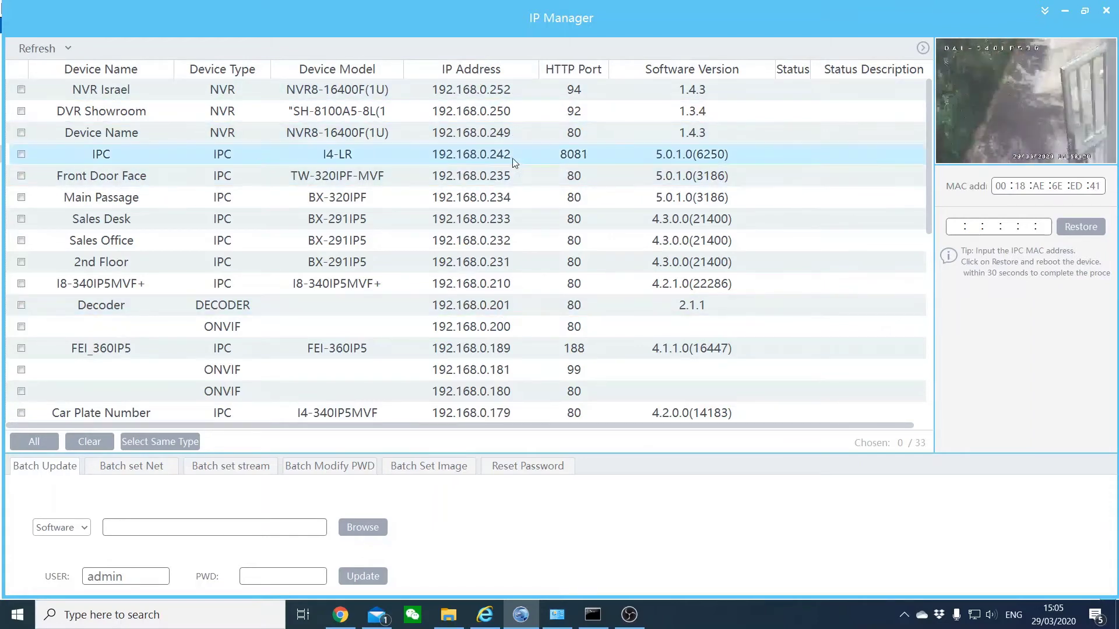
scroll(494, 270, "down", 5)
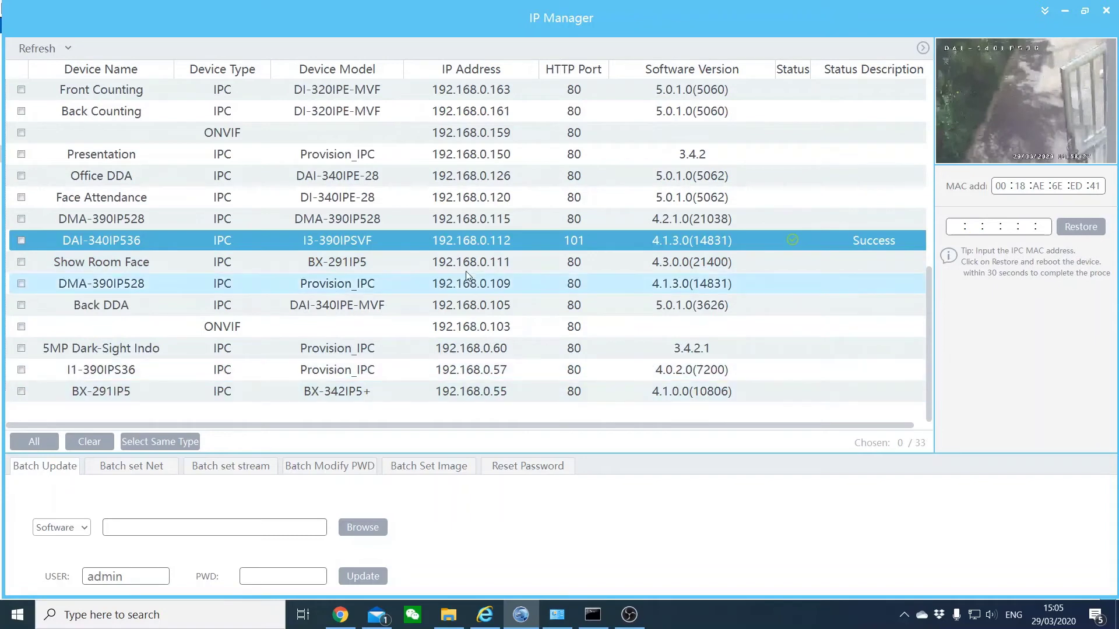
scroll(467, 271, "up", 5)
left_click(464, 70)
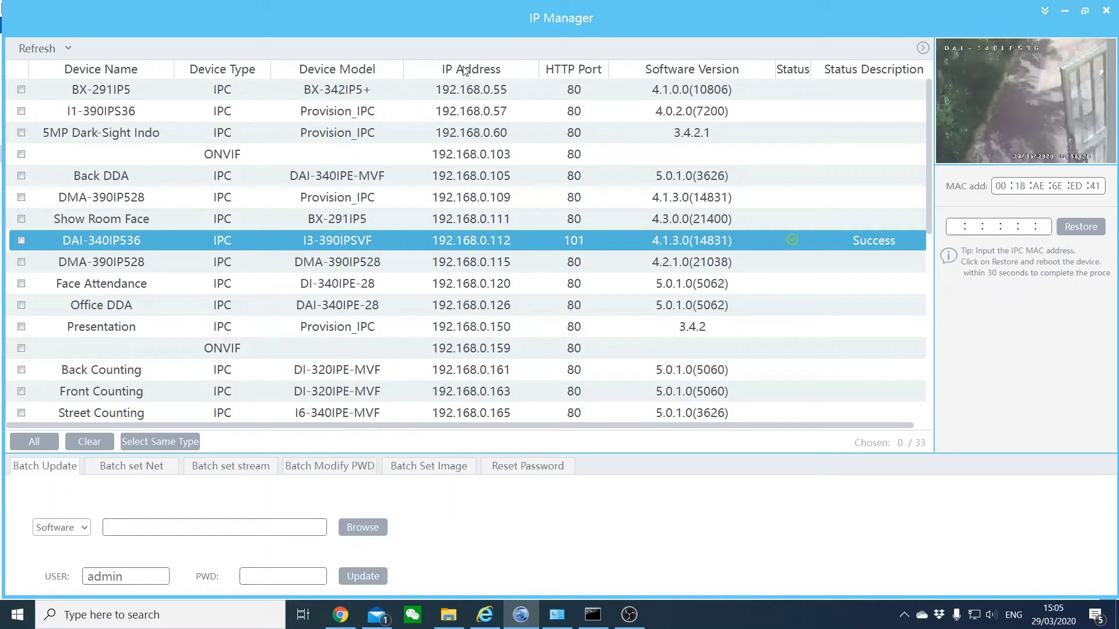
- Uncheck HTTP Port in the column header menu so the column disappears from the device list
right_click(574, 73)
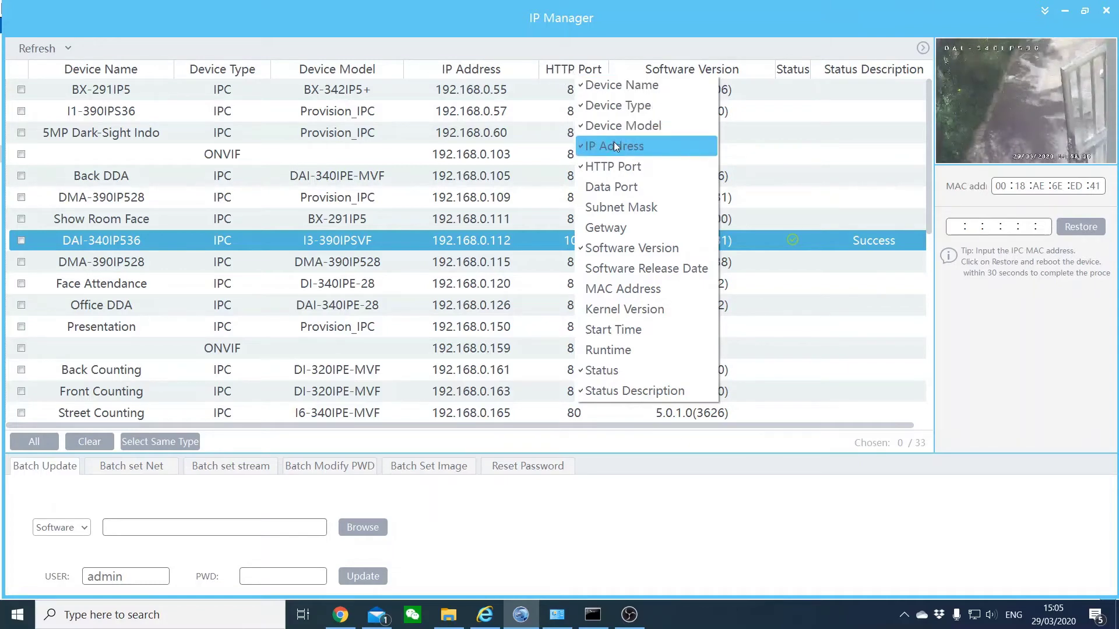
left_click(617, 169)
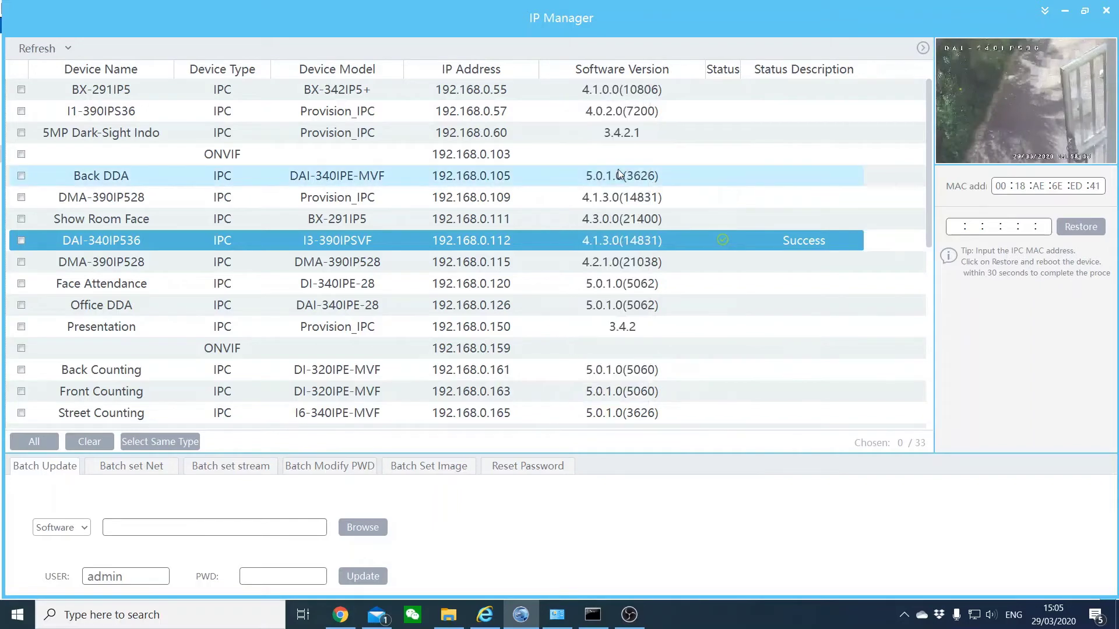
right_click(592, 68)
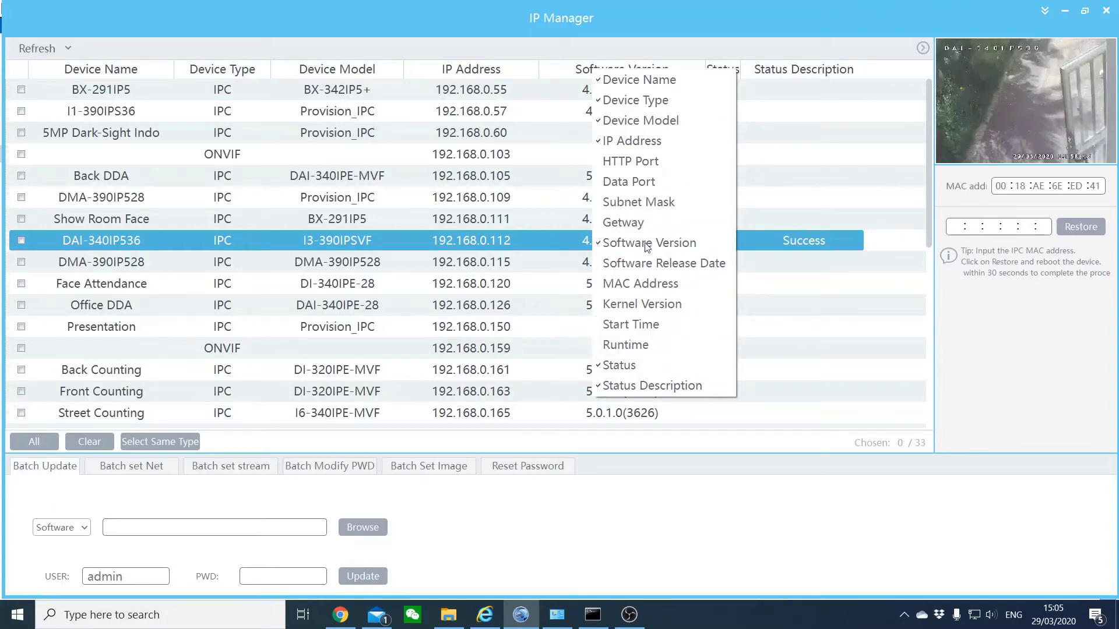
key("Escape")
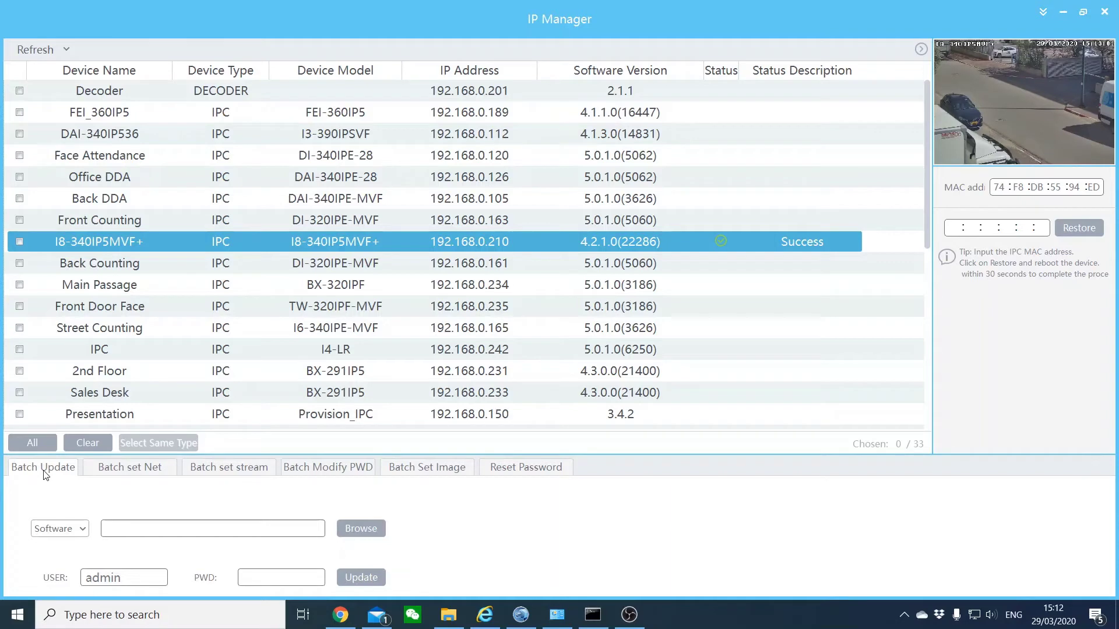
- Tick the I8-340IP5MVF+, Back Counting and Main Passage camera rows
left_click(20, 241)
left_click(19, 263)
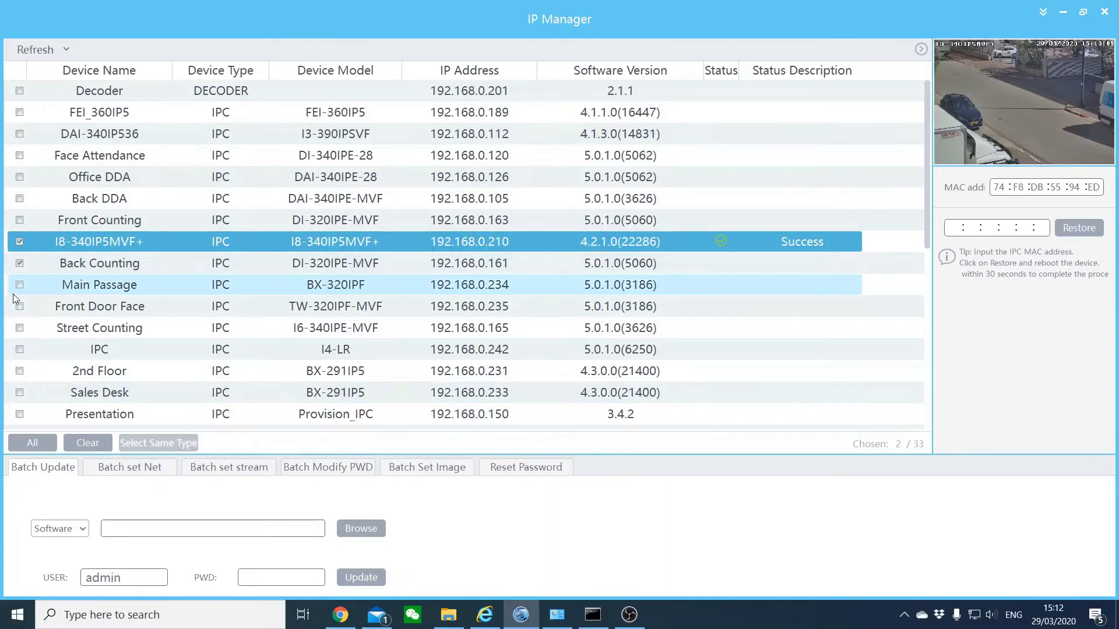
left_click(20, 286)
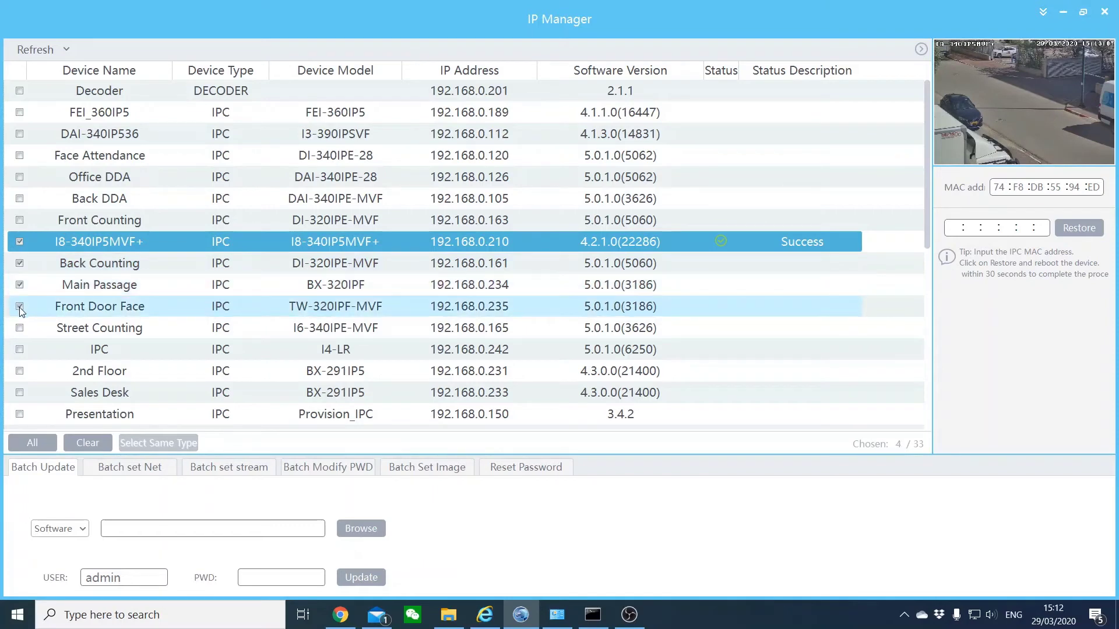
- Look at the software update type and file browser without loading an update, then show batch network settings
left_click(65, 530)
left_click(65, 530)
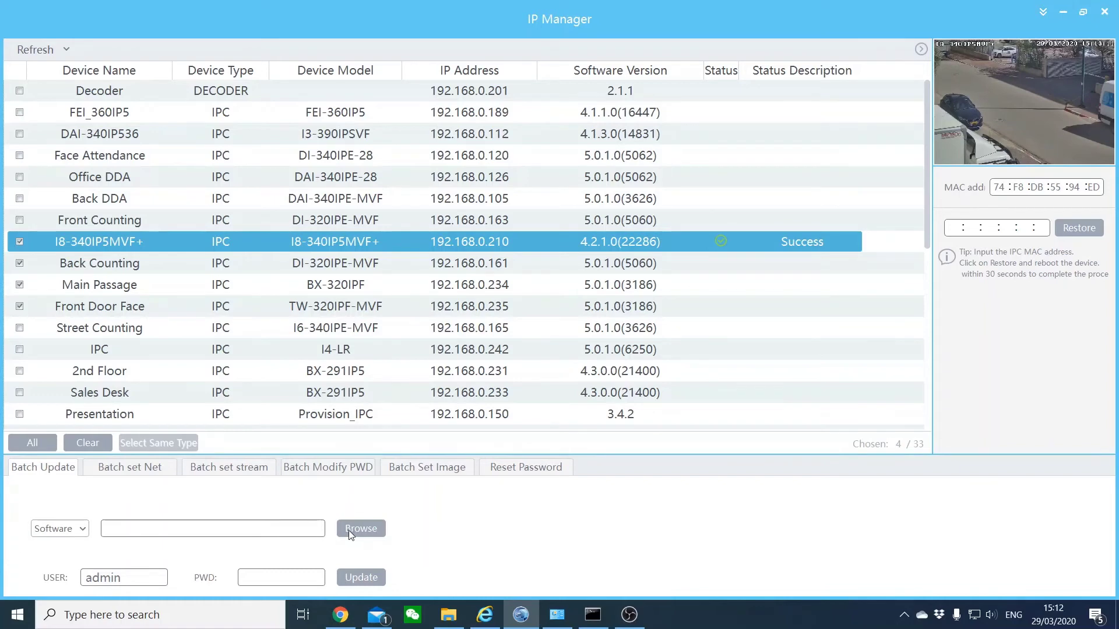
left_click(350, 533)
left_click(510, 326)
left_click(274, 577)
left_click(134, 473)
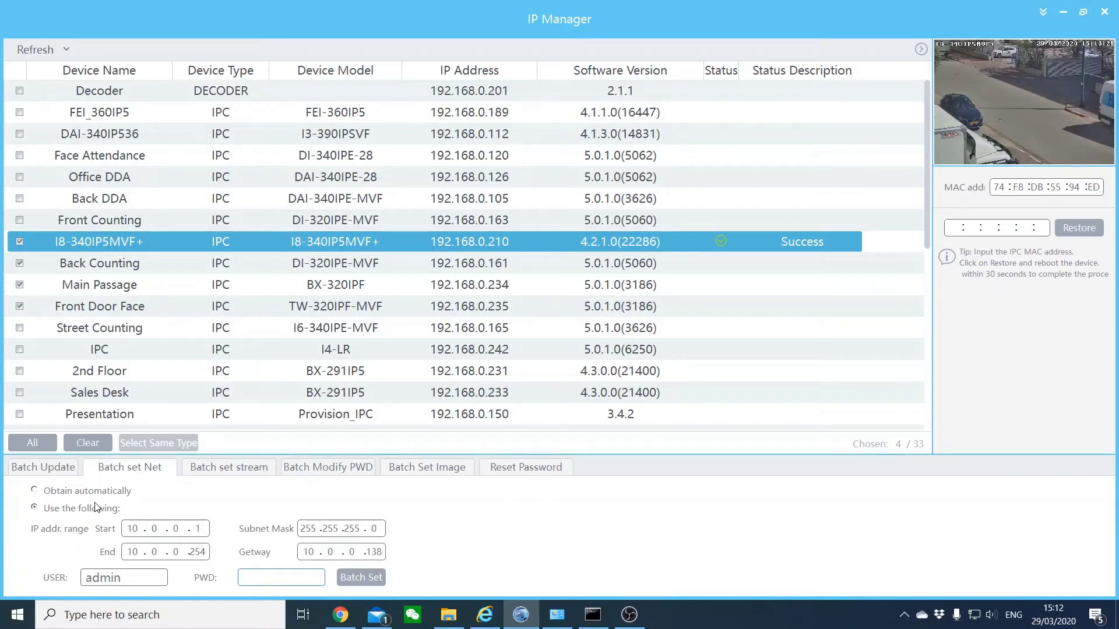
- Keep fixed addressing, reviewing range 10.0.0.1–10.0.0.254, mask 255.255.255.0 and gateway 10.0.0.138
left_click(48, 495)
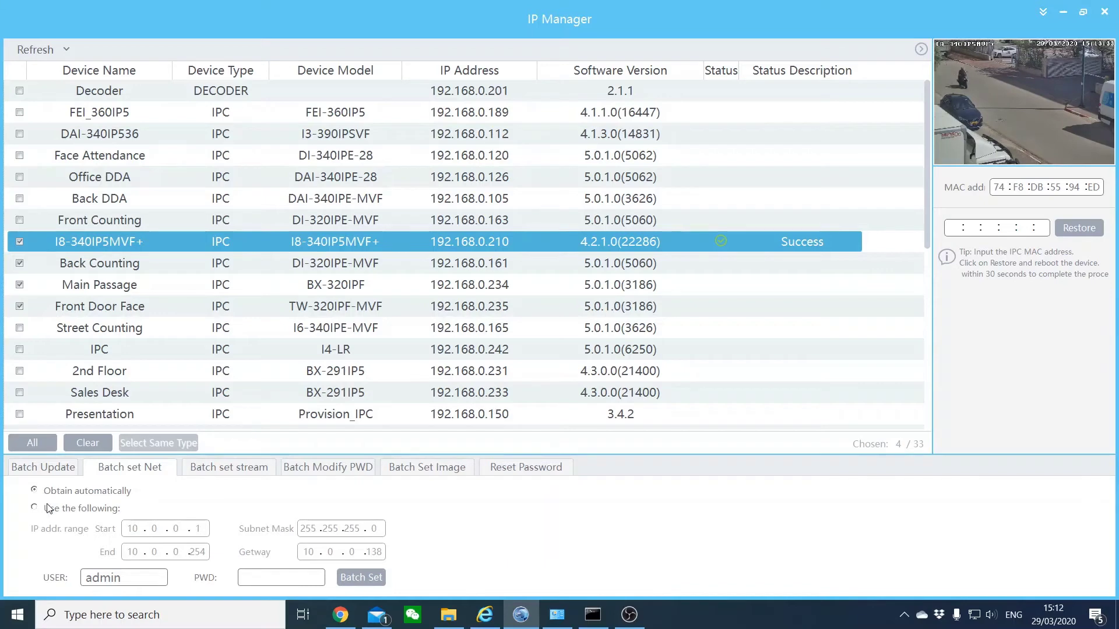
left_click(46, 510)
left_click(130, 529)
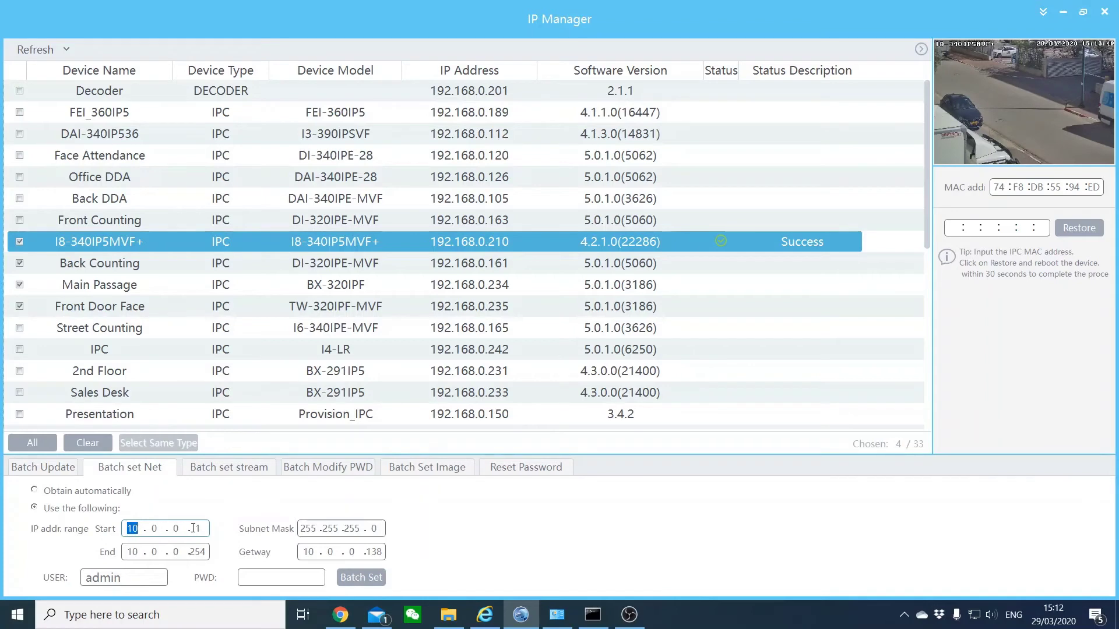
double_click(200, 553)
double_click(308, 527)
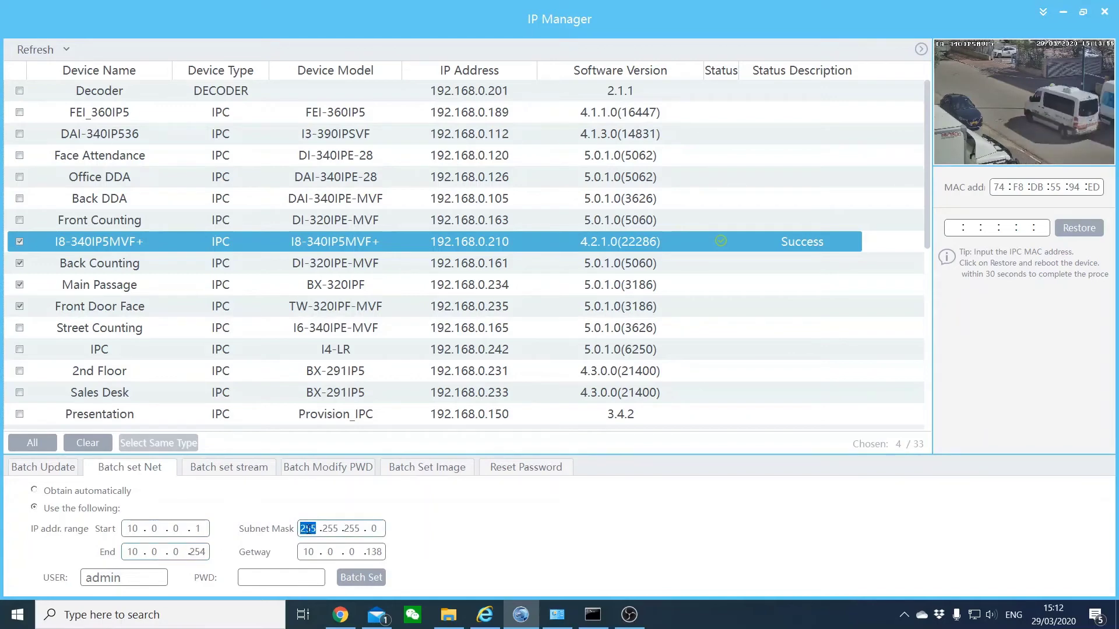
double_click(309, 551)
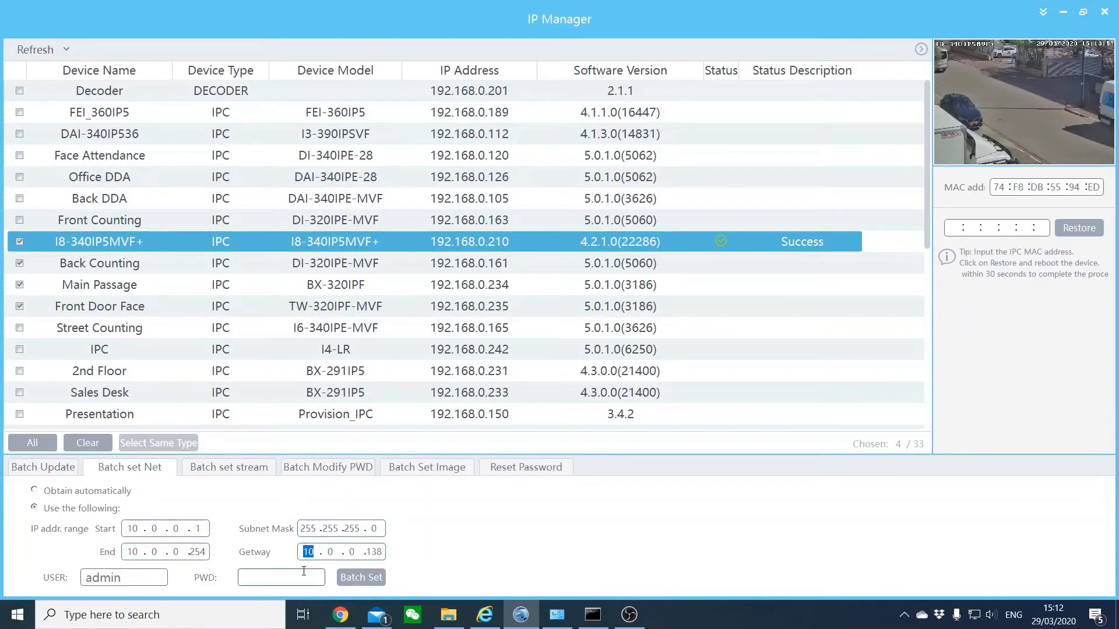
left_click(296, 575)
double_click(103, 576)
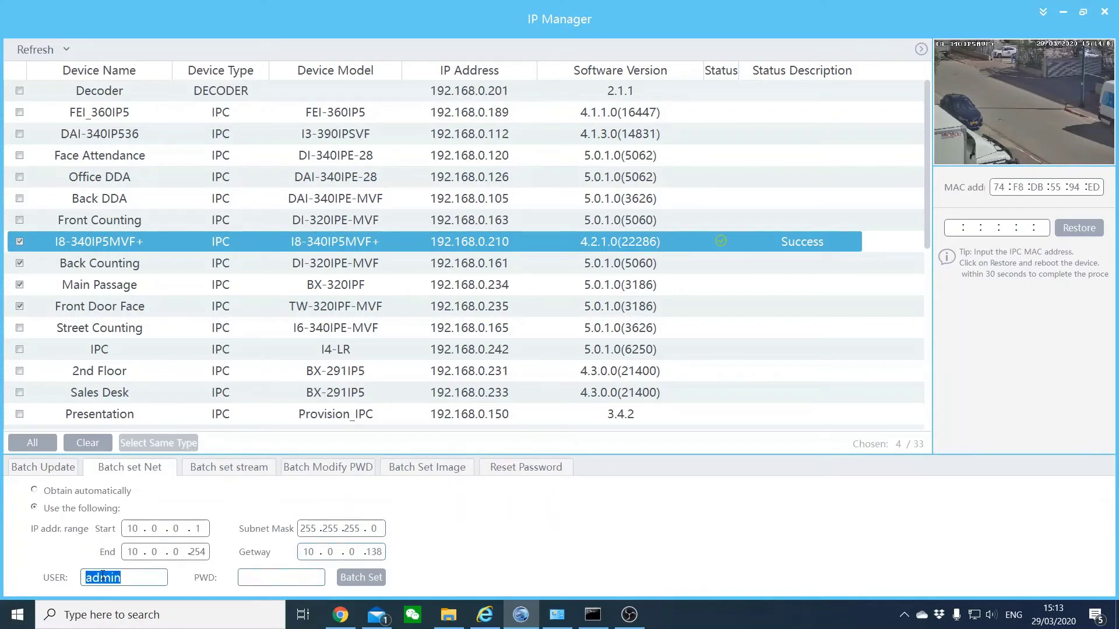
left_click(274, 578)
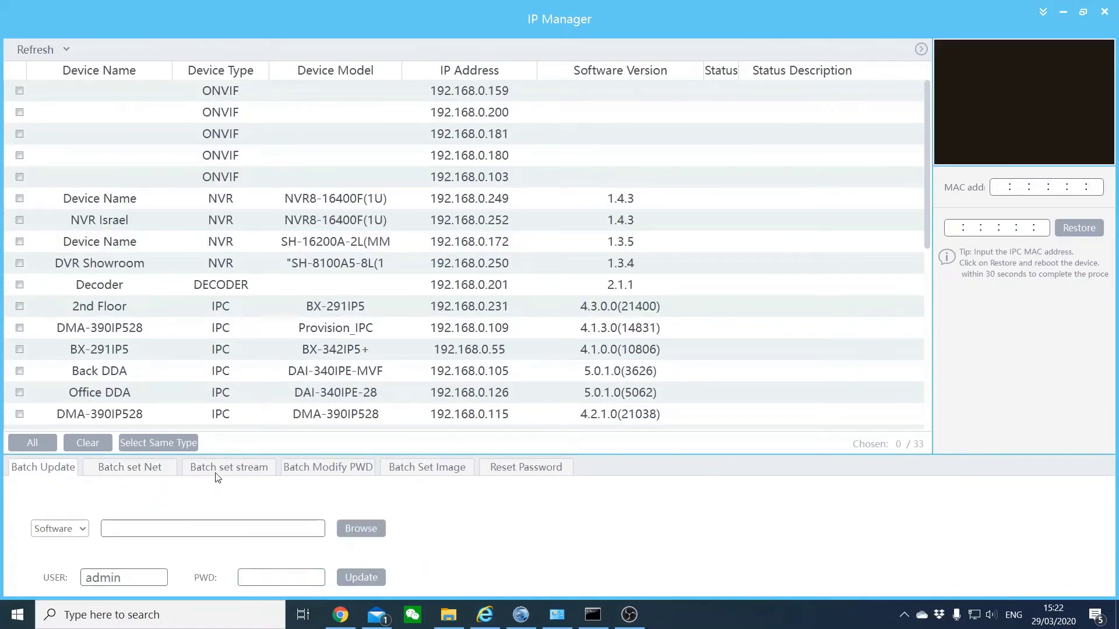
- In batch stream settings, sort by Device Model, tick 2nd Floor, Sales Office and Show Room Face, and view 2nd Floor
left_click(218, 475)
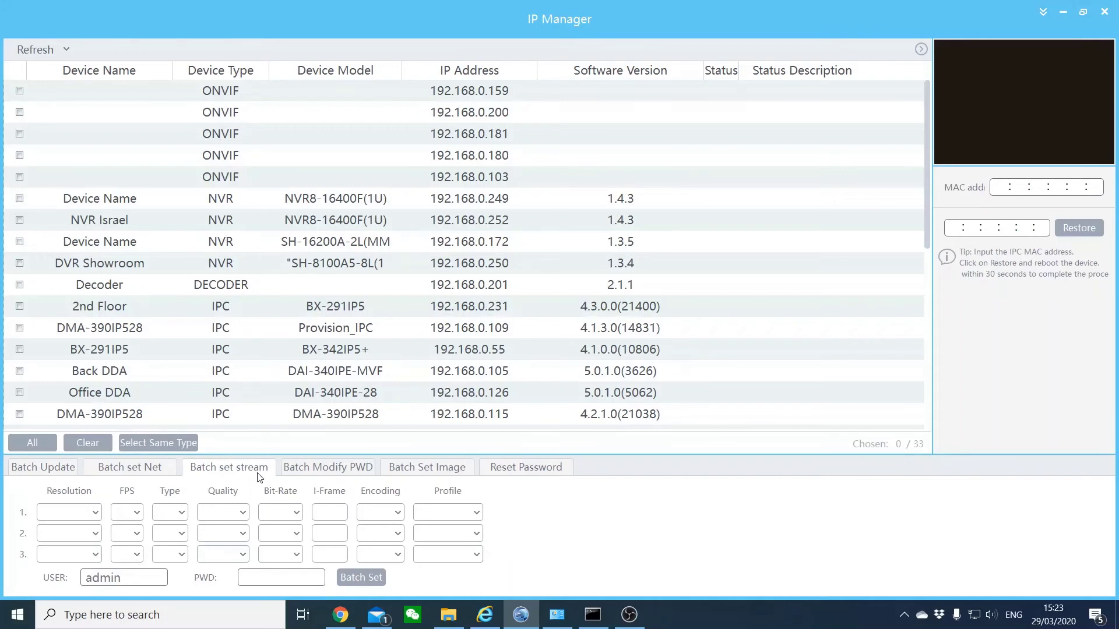
left_click(359, 75)
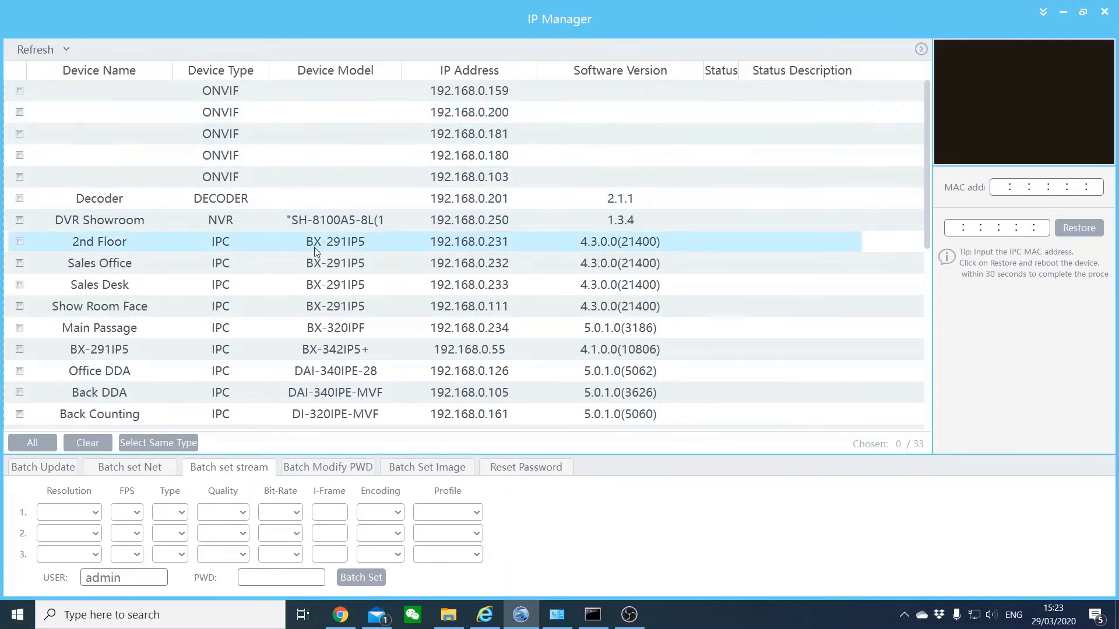
left_click(20, 242)
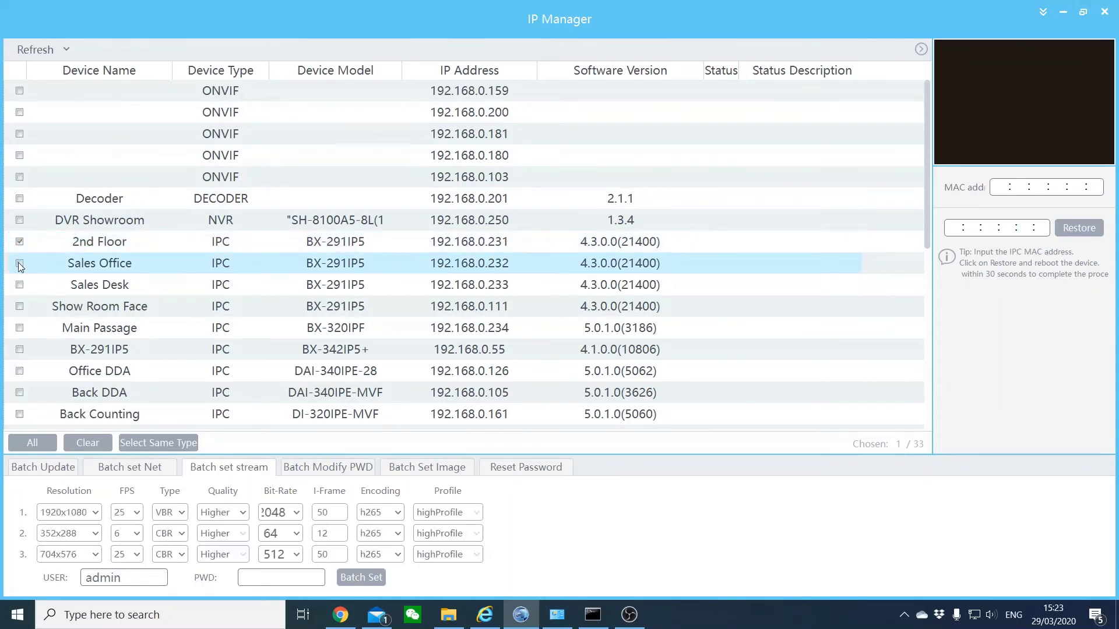
left_click(19, 263)
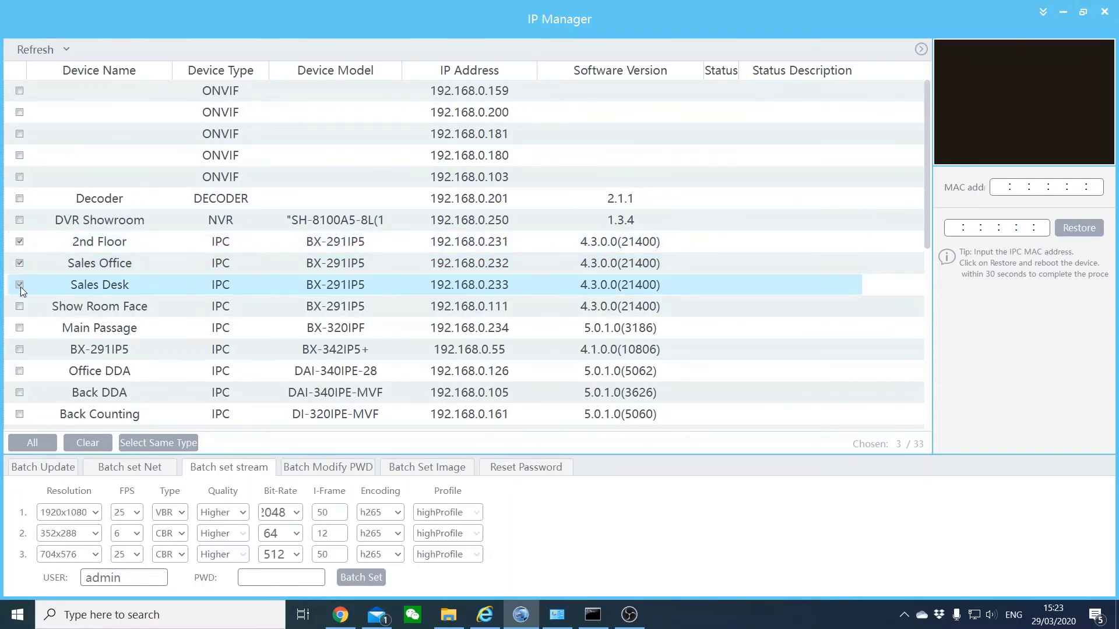
left_click(20, 306)
left_click(333, 248)
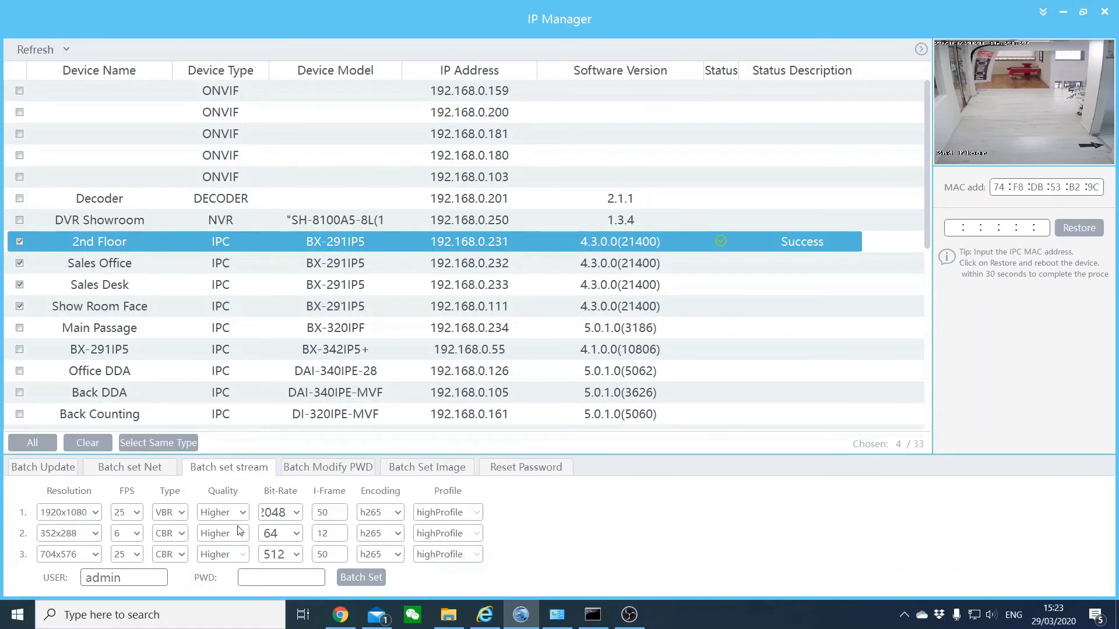
- Set the main stream bit-rate to 1024, enter the device password, and apply it with Batch Set
double_click(265, 512)
left_click(300, 518)
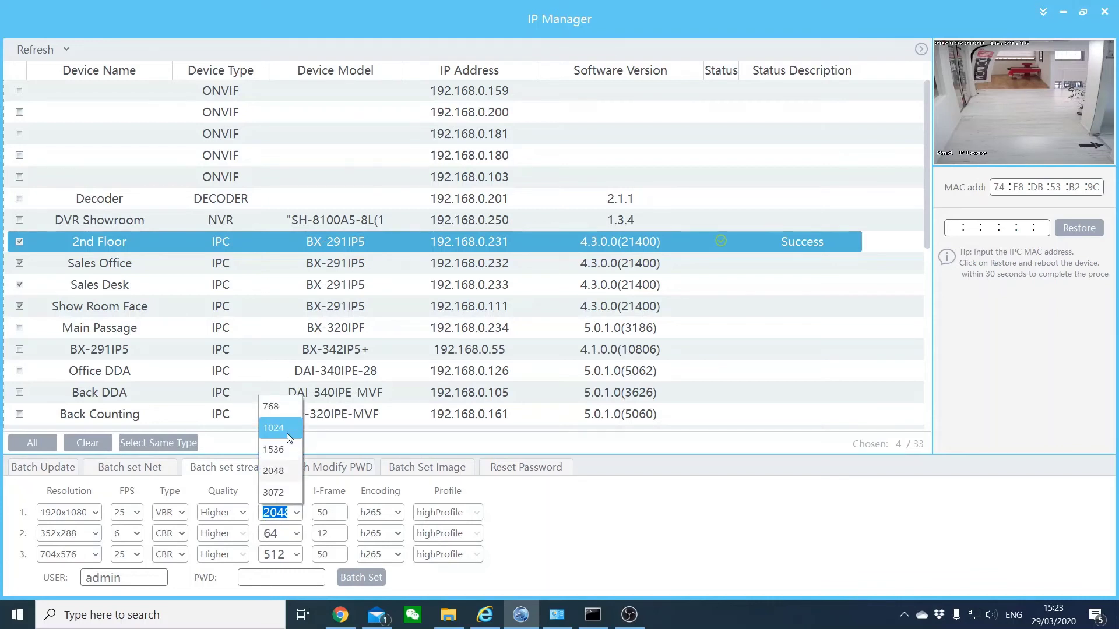
left_click(288, 430)
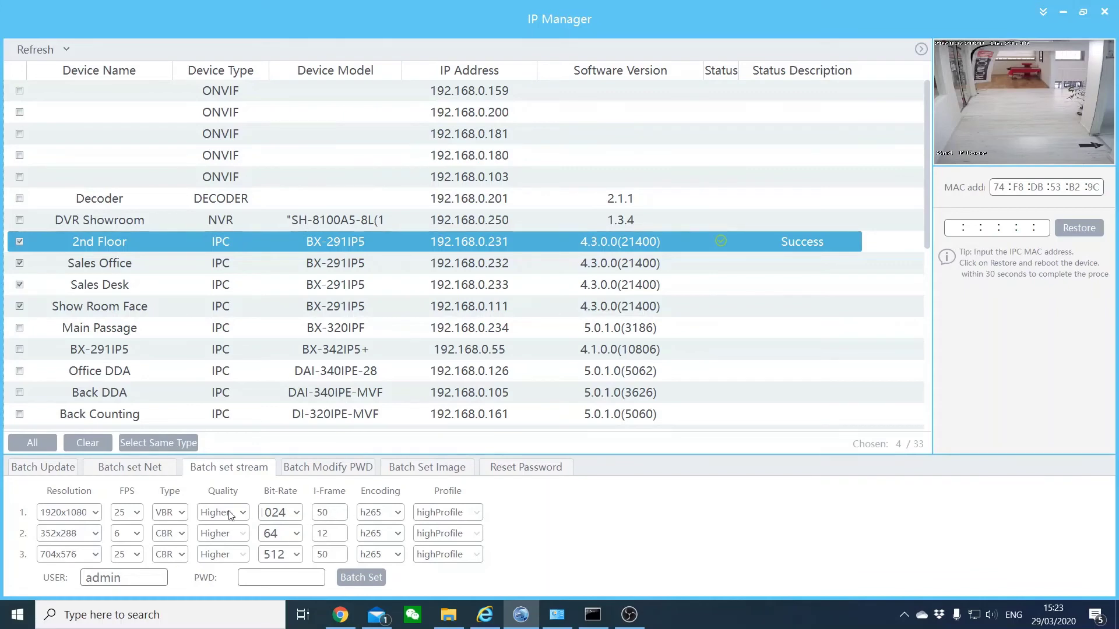
left_click(277, 584)
type("123456")
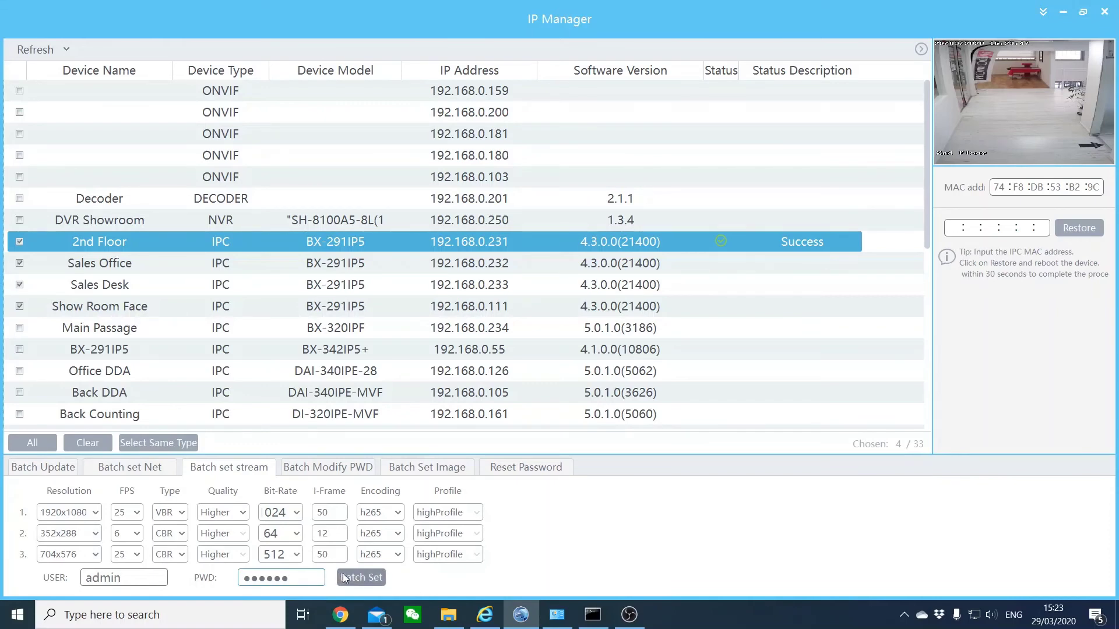
left_click(344, 577)
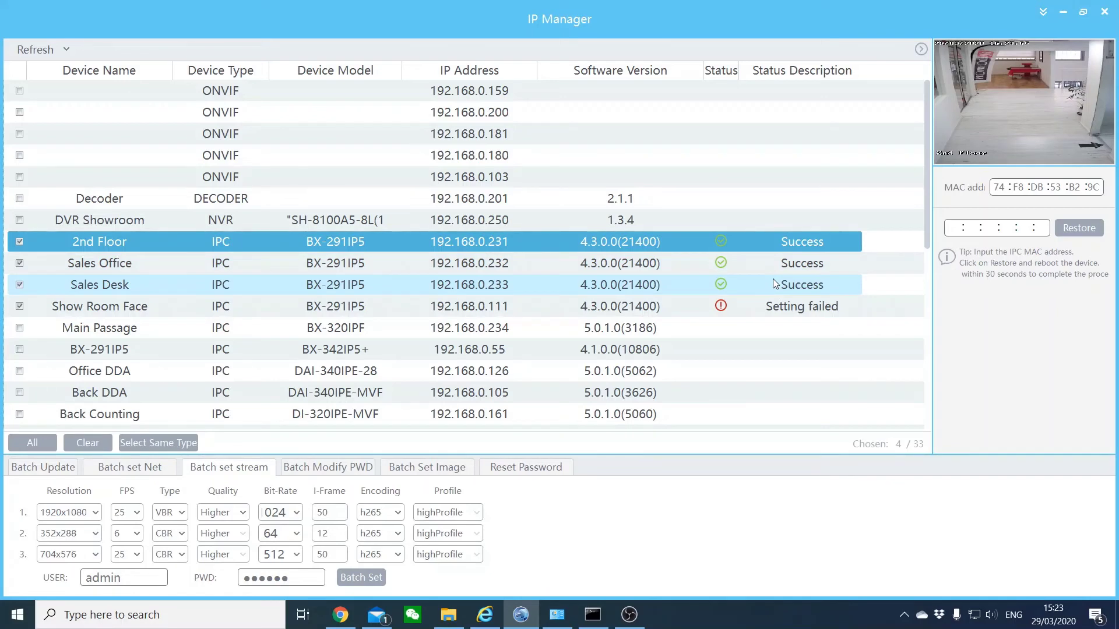
- See Show Room Face's username/password error, reselect 2nd Floor, and show the Batch Modify PWD panel
left_click(785, 314)
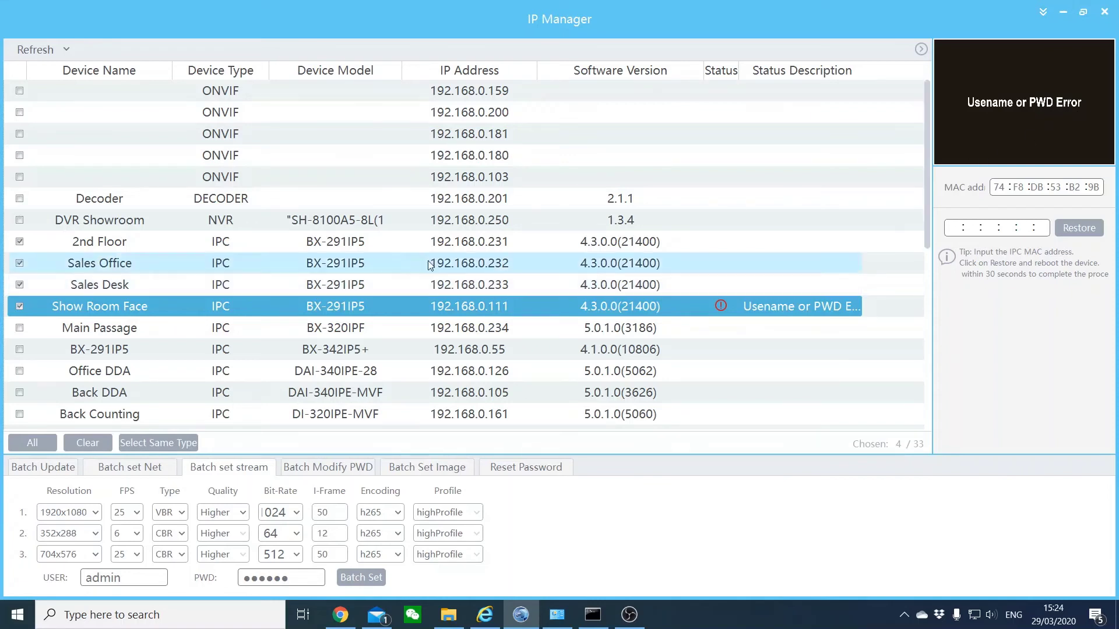
left_click(341, 248)
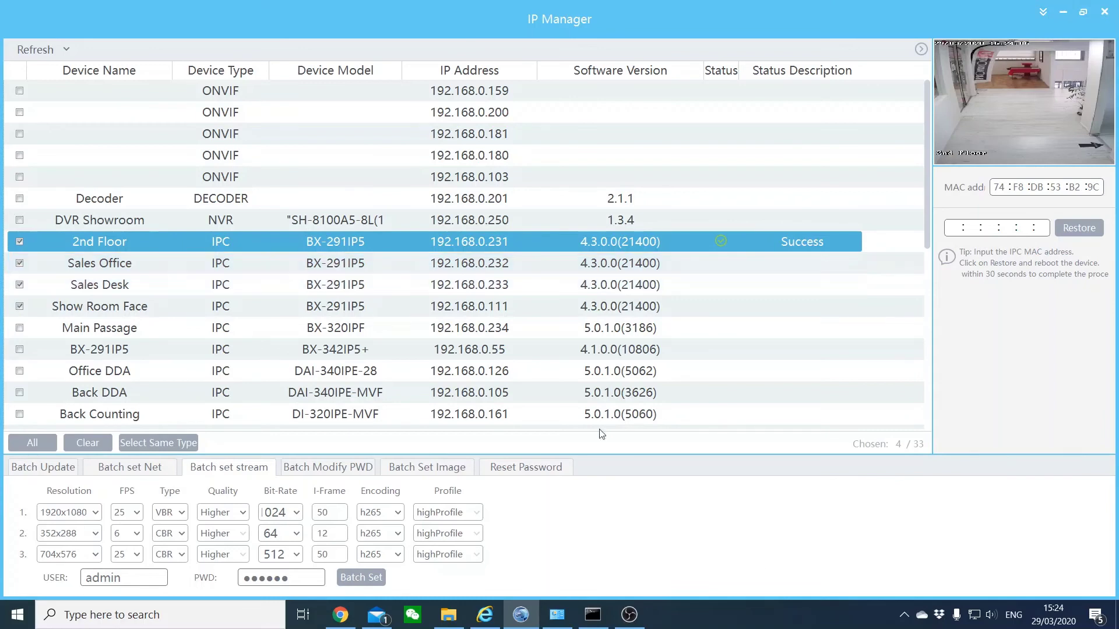
left_click(342, 471)
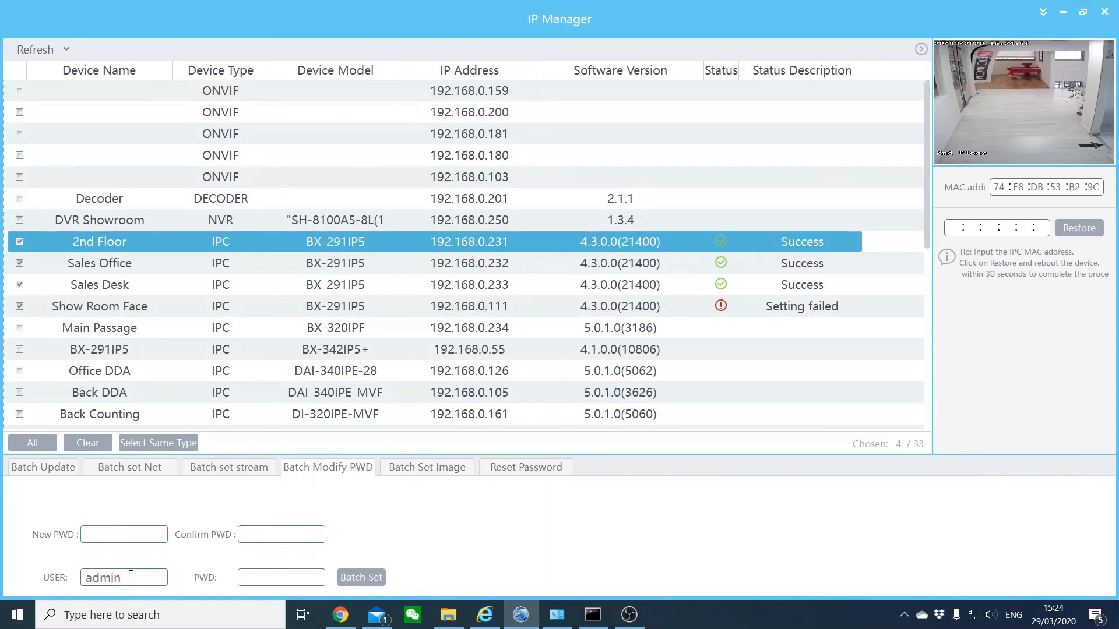
- Check the user name and password fields, then show the Batch Set Image brightness, contrast, hue and saturation settings
double_click(110, 578)
left_click(240, 577)
left_click(416, 470)
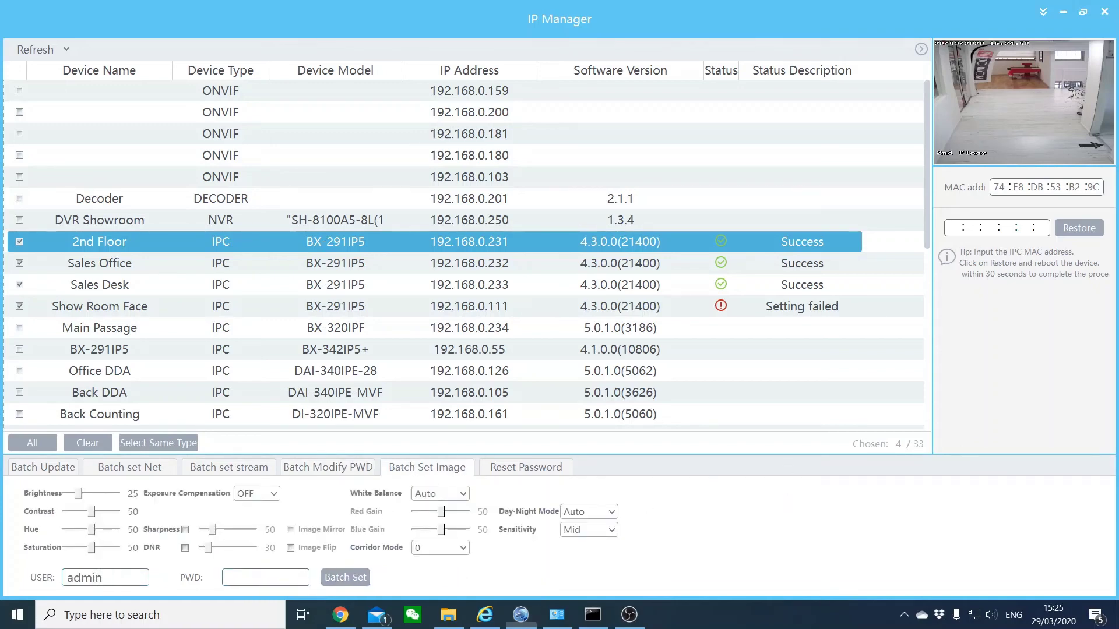